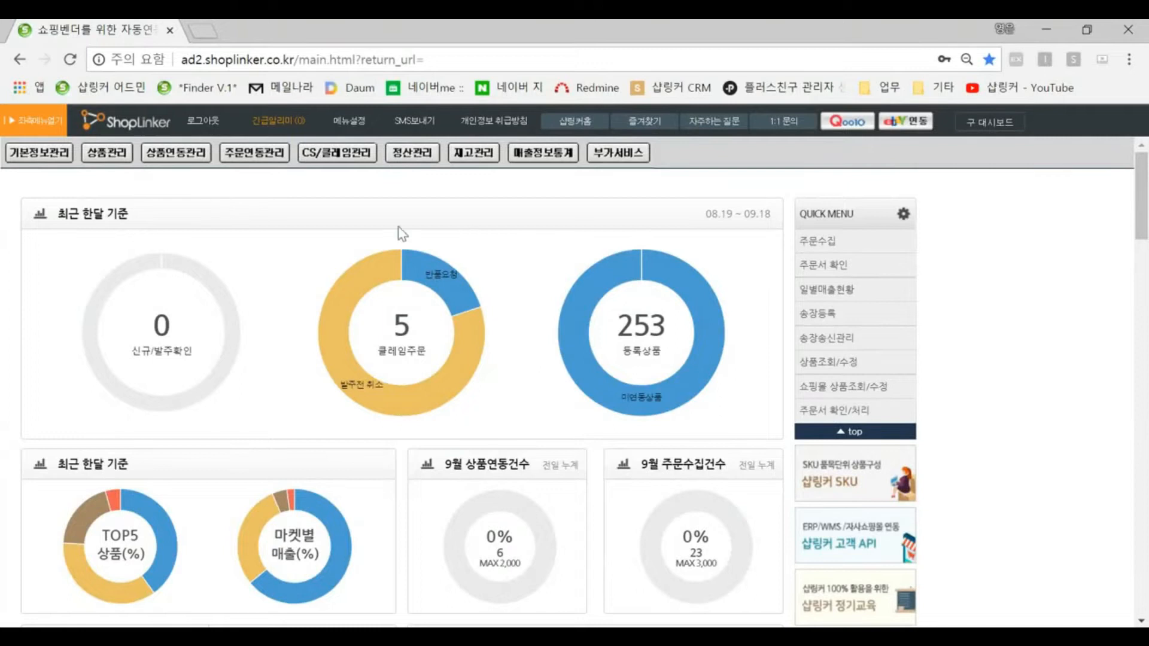
# Step: Open the new product registration (신규상품등록) page from the product management menu
pyautogui.click(104, 158)
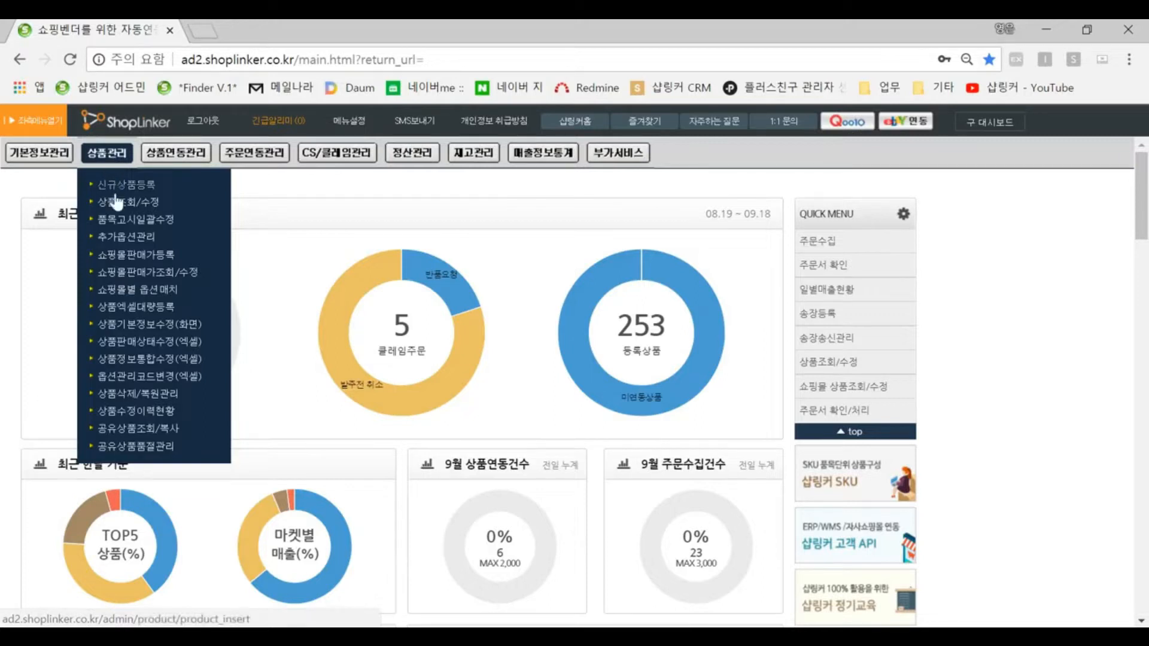
pyautogui.click(150, 191)
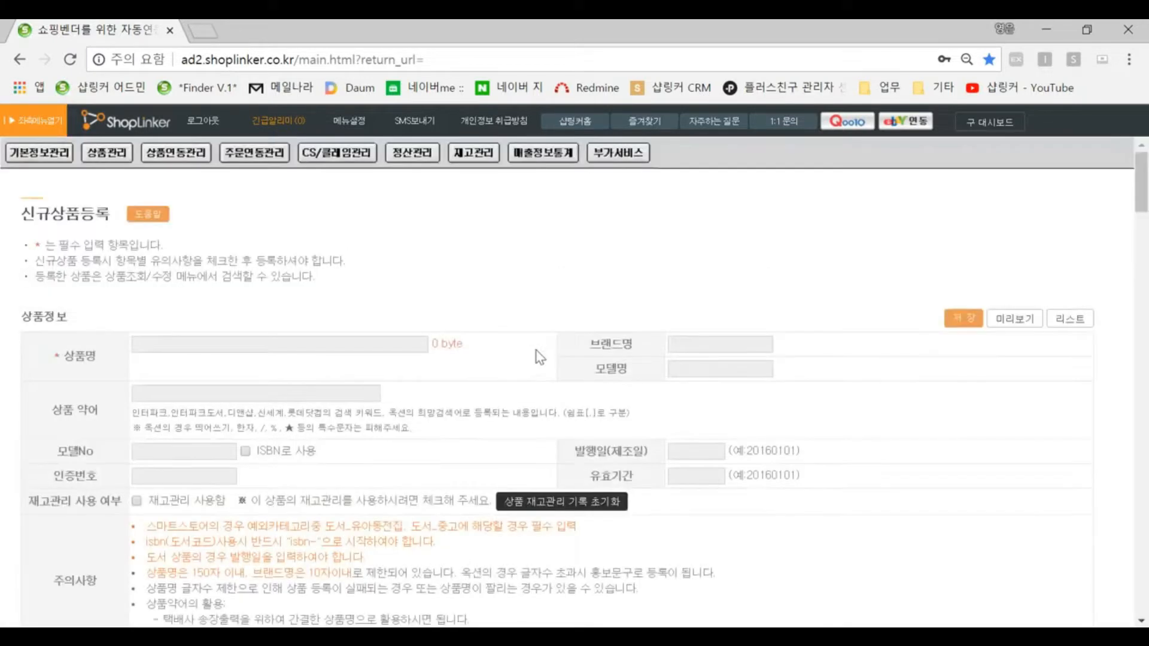
# Step: Scroll through the registration form to review the product information section
pyautogui.scroll(-1, 536, 351)
pyautogui.scroll(-3, 346, 293)
pyautogui.scroll(5, 474, 481)
pyautogui.scroll(-1, 441, 338)
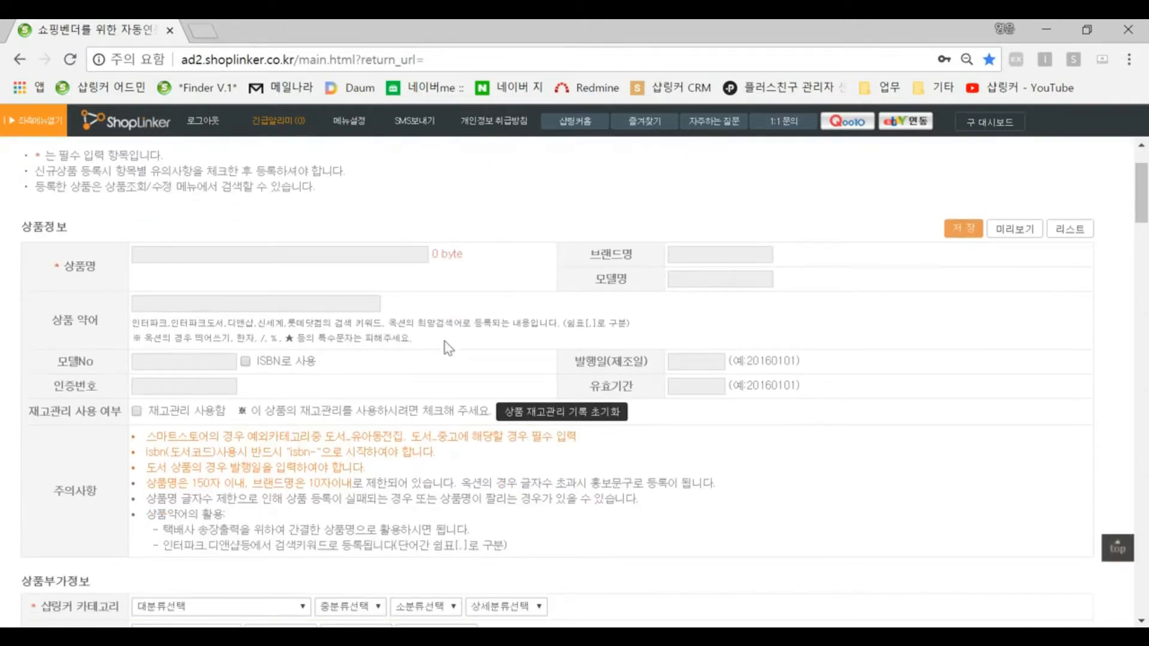
pyautogui.scroll(-5, 444, 341)
pyautogui.scroll(6, 444, 341)
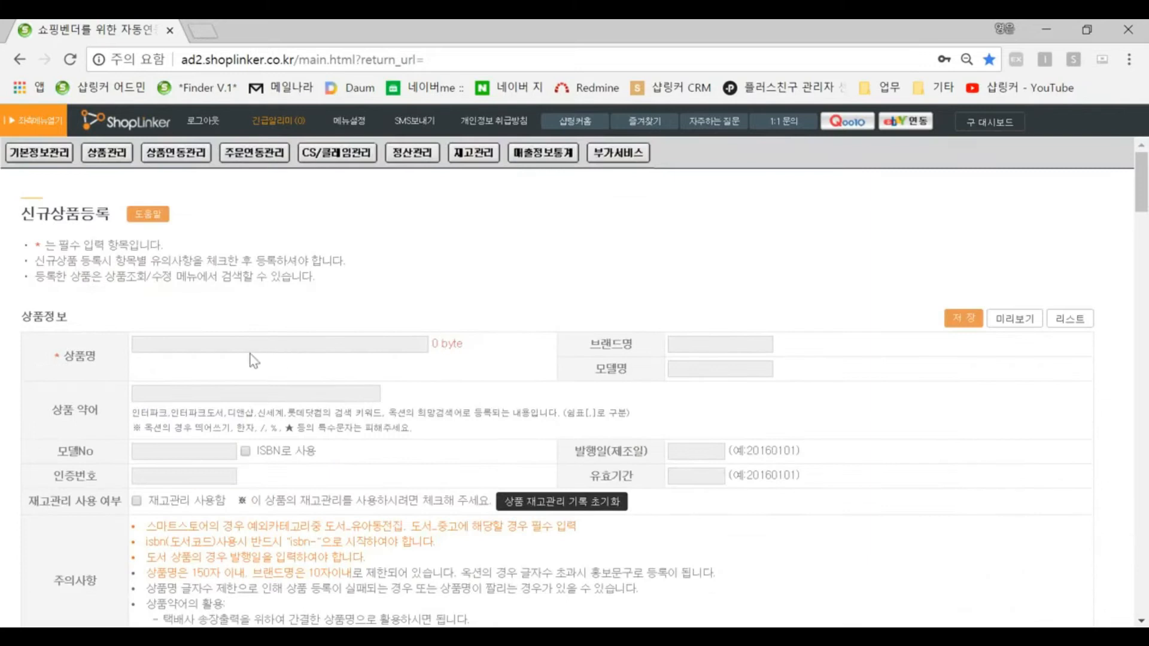
pyautogui.click(223, 347)
pyautogui.click(720, 351)
pyautogui.click(698, 374)
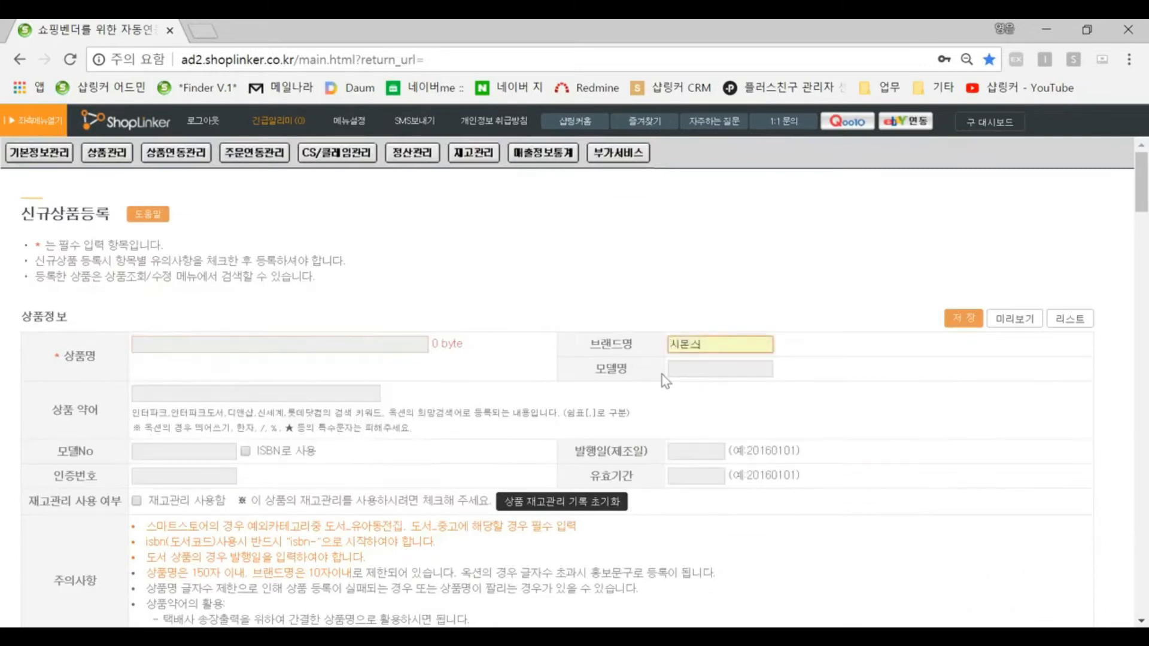
pyautogui.doubleClick(686, 341)
pyautogui.press('BackSpace')
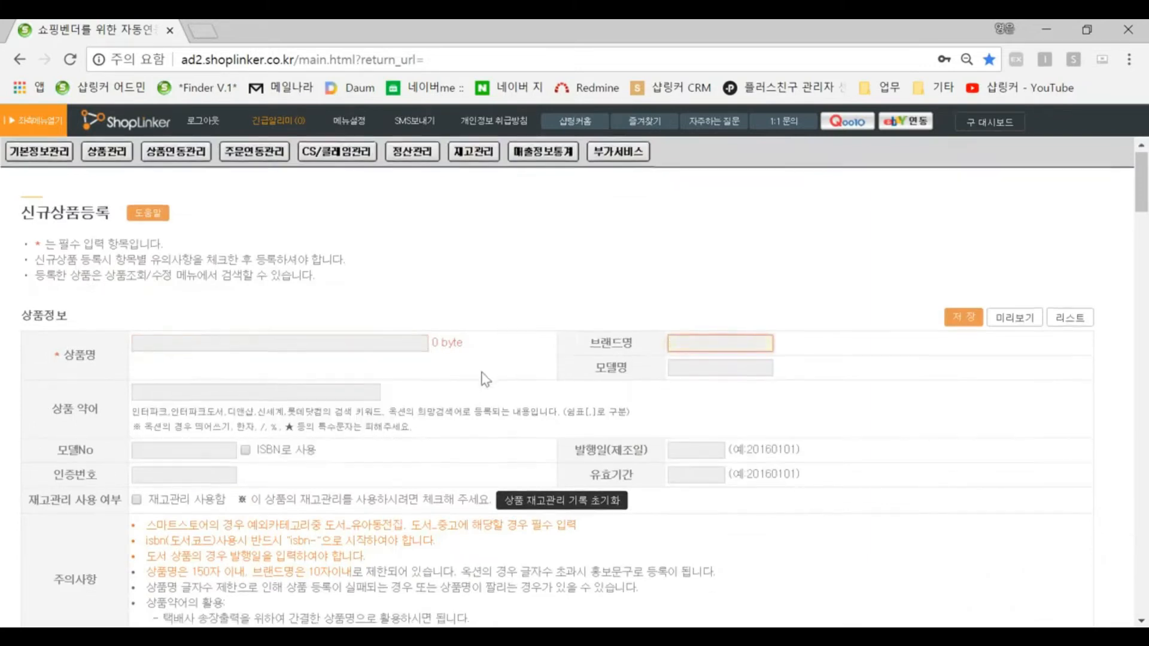
# Step: Examine the options in the Shoplinker category's major category dropdown
pyautogui.scroll(-5, 485, 378)
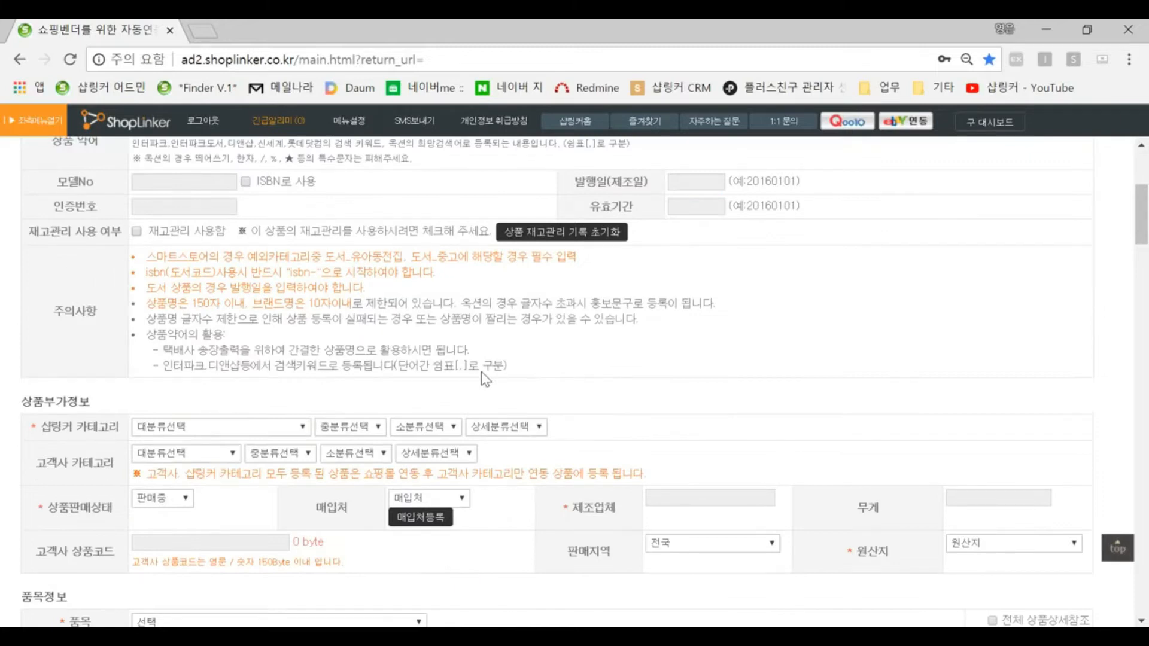
pyautogui.scroll(2, 485, 378)
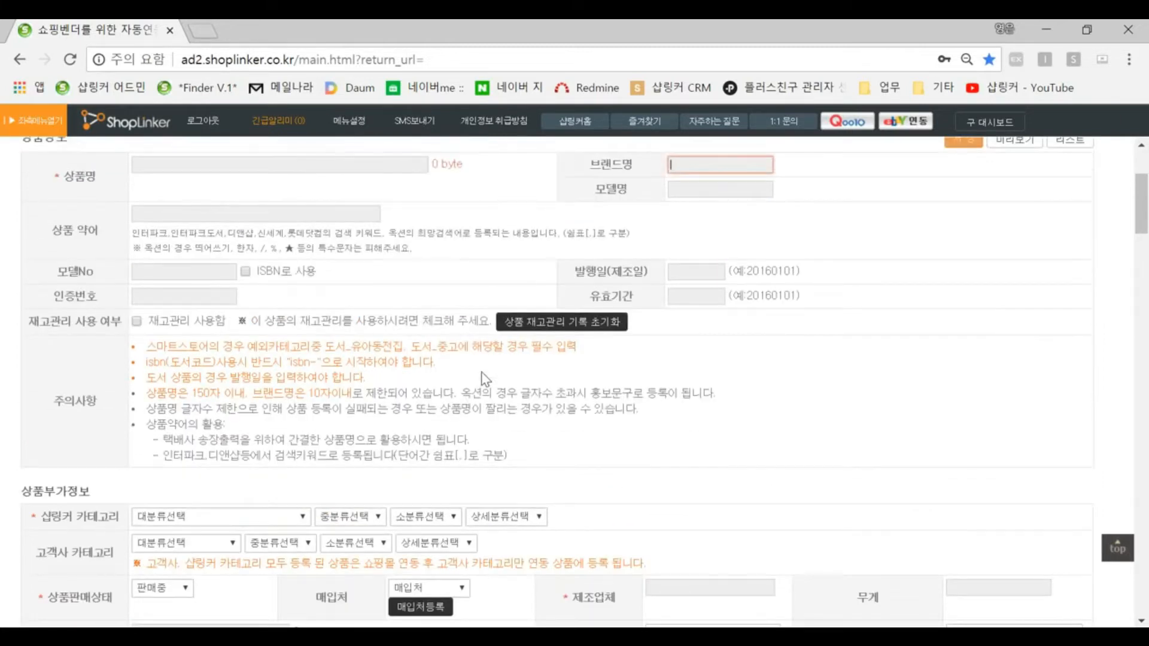
pyautogui.scroll(-3, 485, 379)
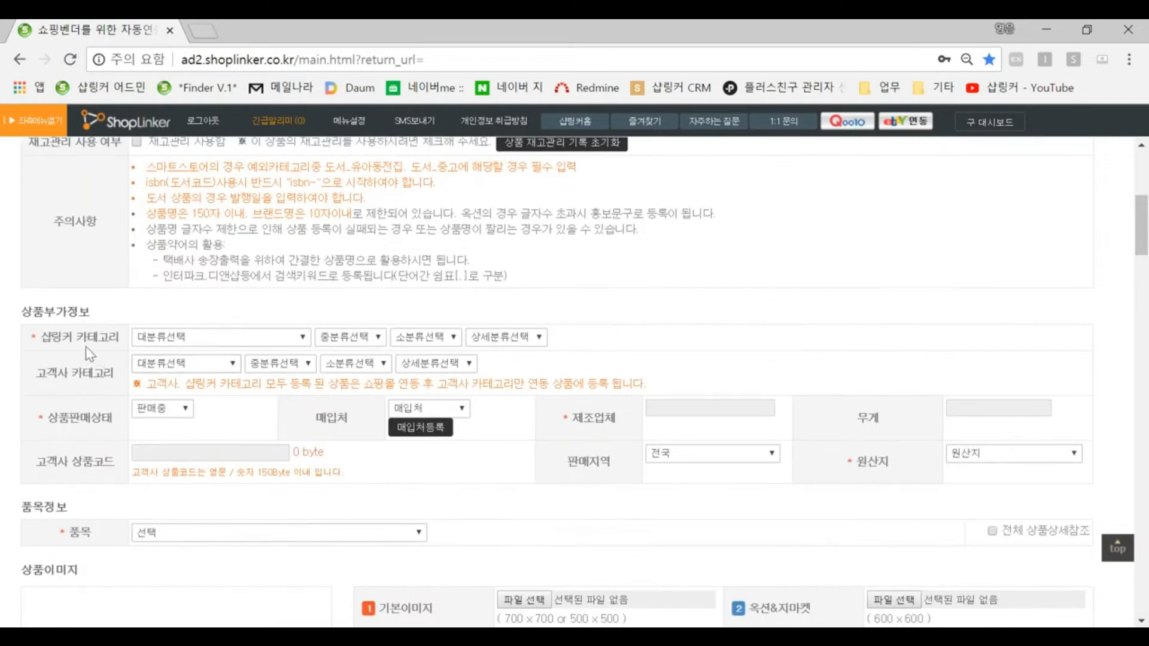
pyautogui.moveTo(35, 336); pyautogui.dragTo(128, 343)
pyautogui.click(178, 340)
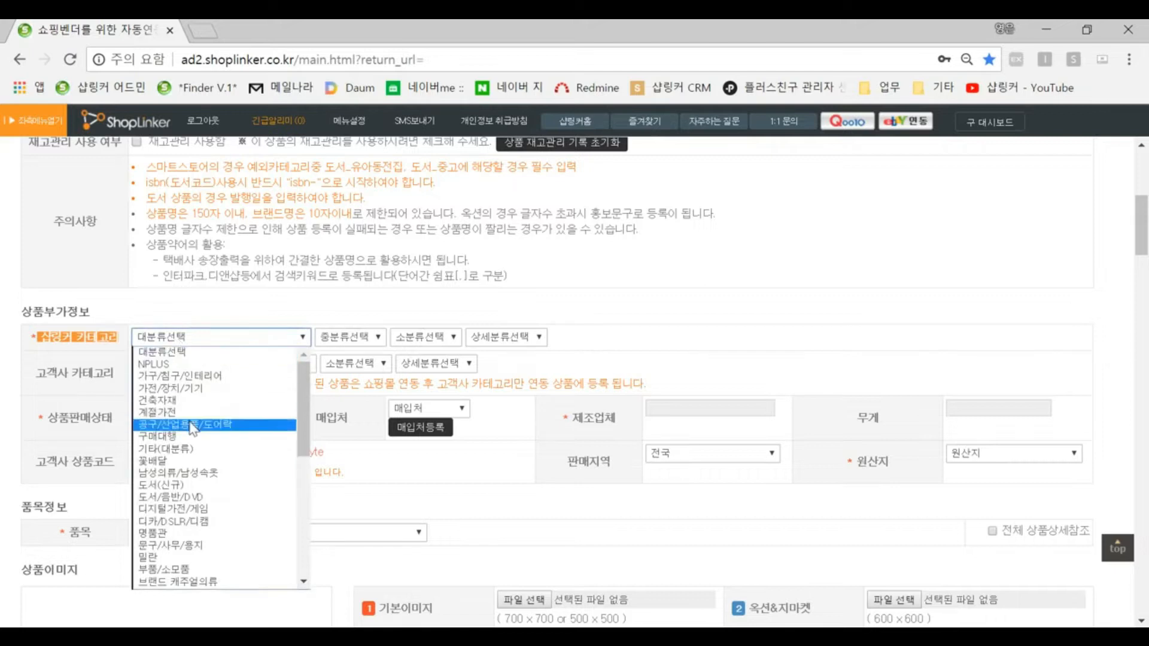
pyautogui.doubleClick(90, 338)
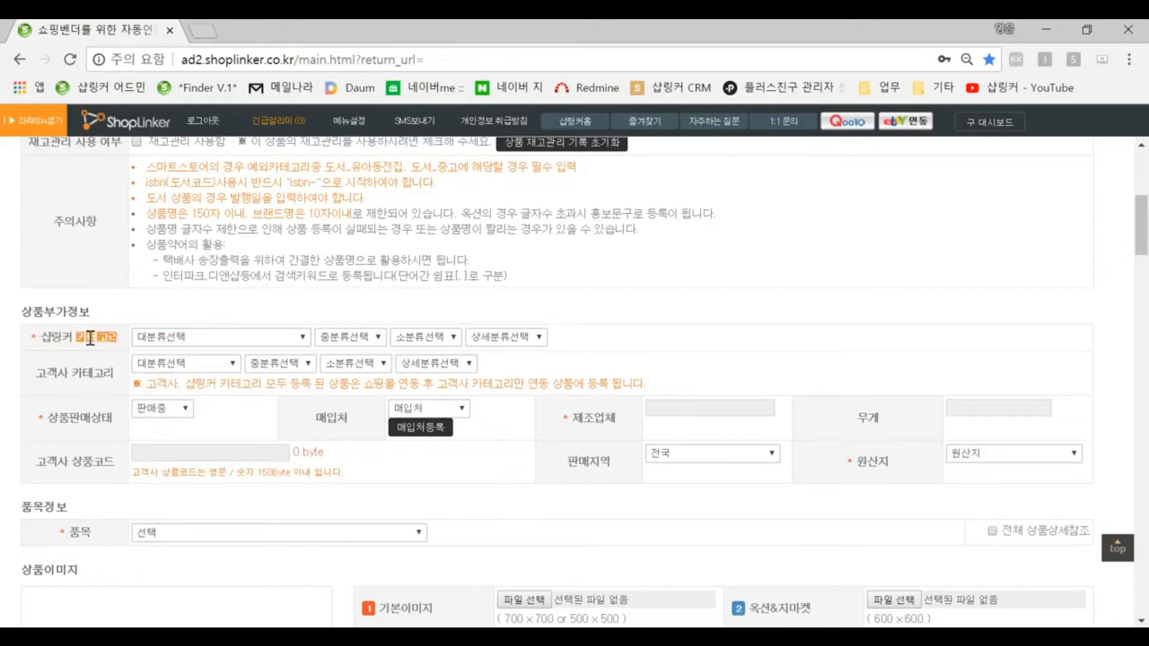
# Step: Open the customer category's major category list, keeping 대분류선택 selected
pyautogui.scroll(6, 89, 346)
pyautogui.moveTo(39, 153)
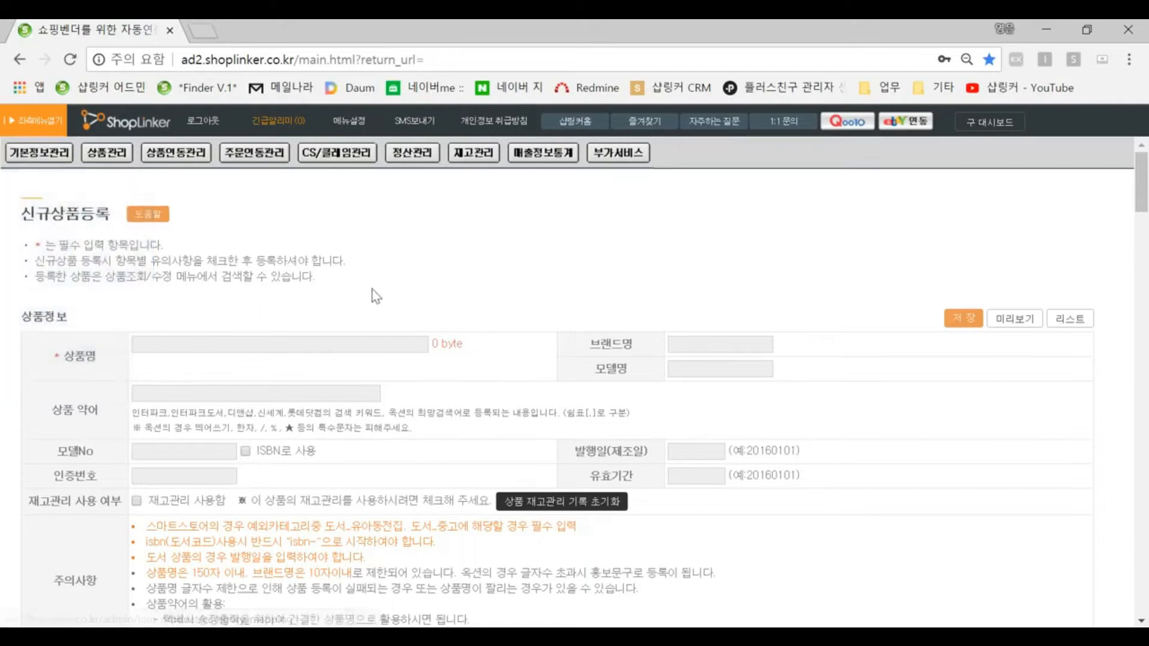
pyautogui.scroll(-5, 375, 295)
pyautogui.scroll(-2, 375, 295)
pyautogui.click(179, 363)
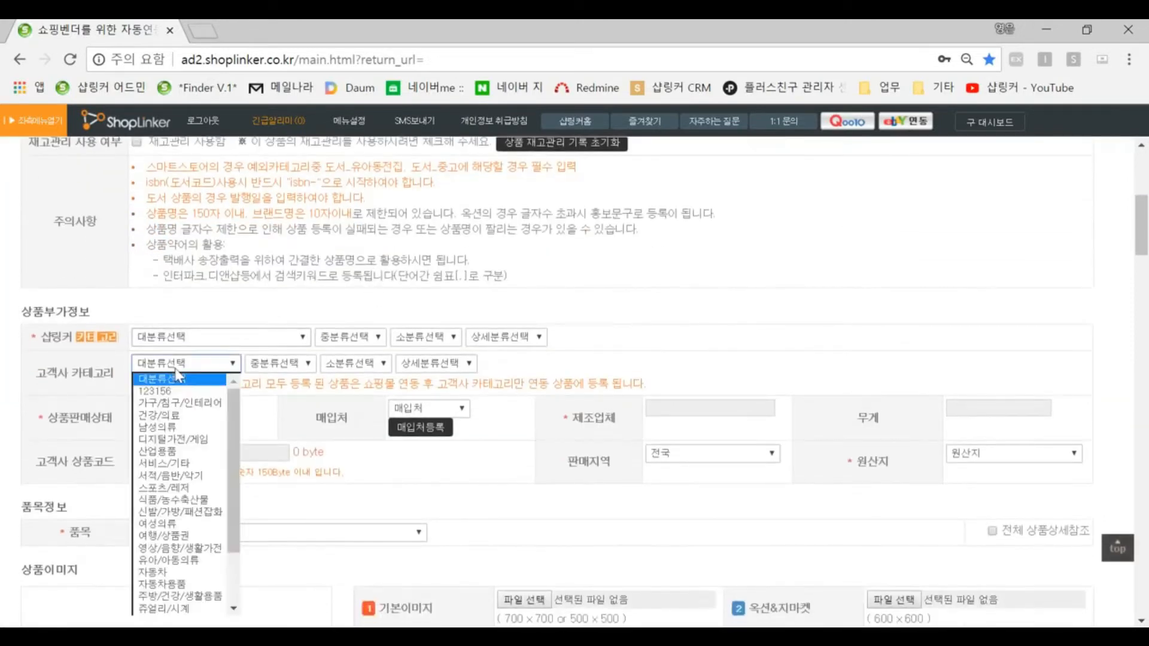
pyautogui.click(162, 378)
pyautogui.scroll(-2, 103, 329)
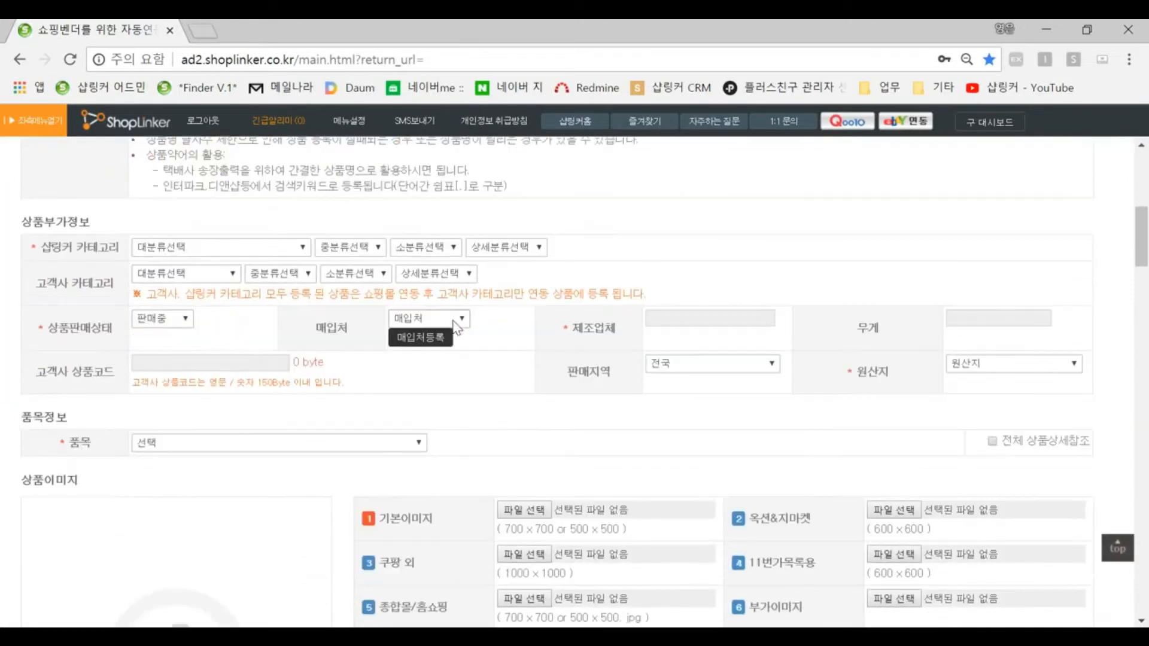
# Step: View the manufacturer field's suggestion list in the additional product information section
pyautogui.moveTo(70, 331); pyautogui.dragTo(88, 331)
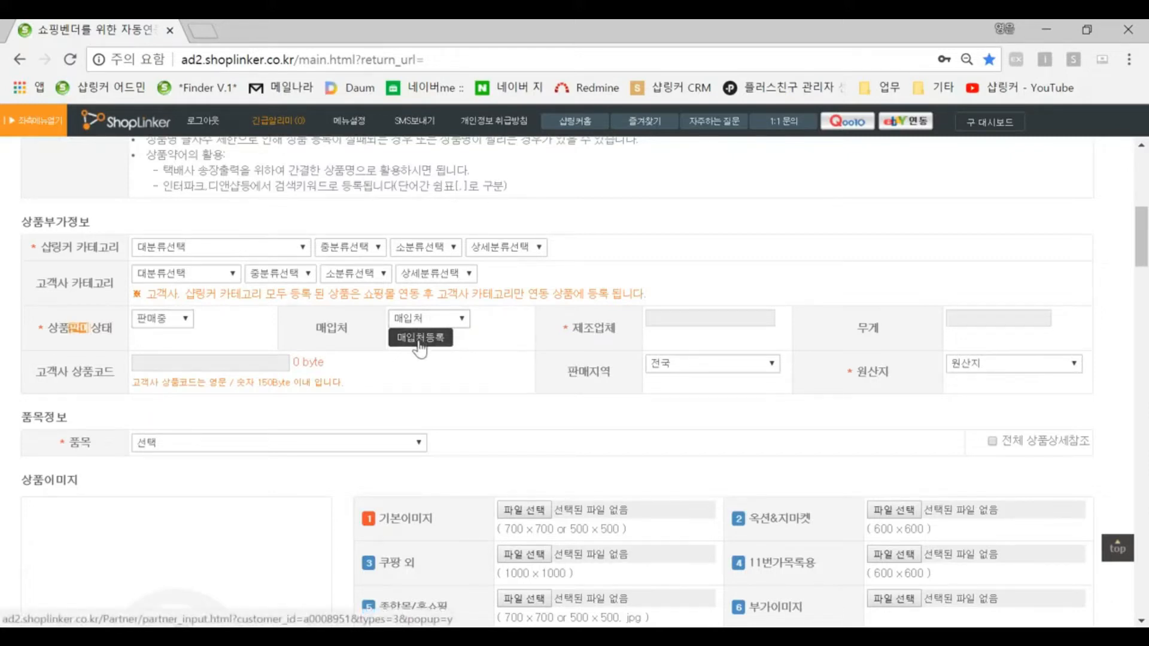
pyautogui.click(675, 318)
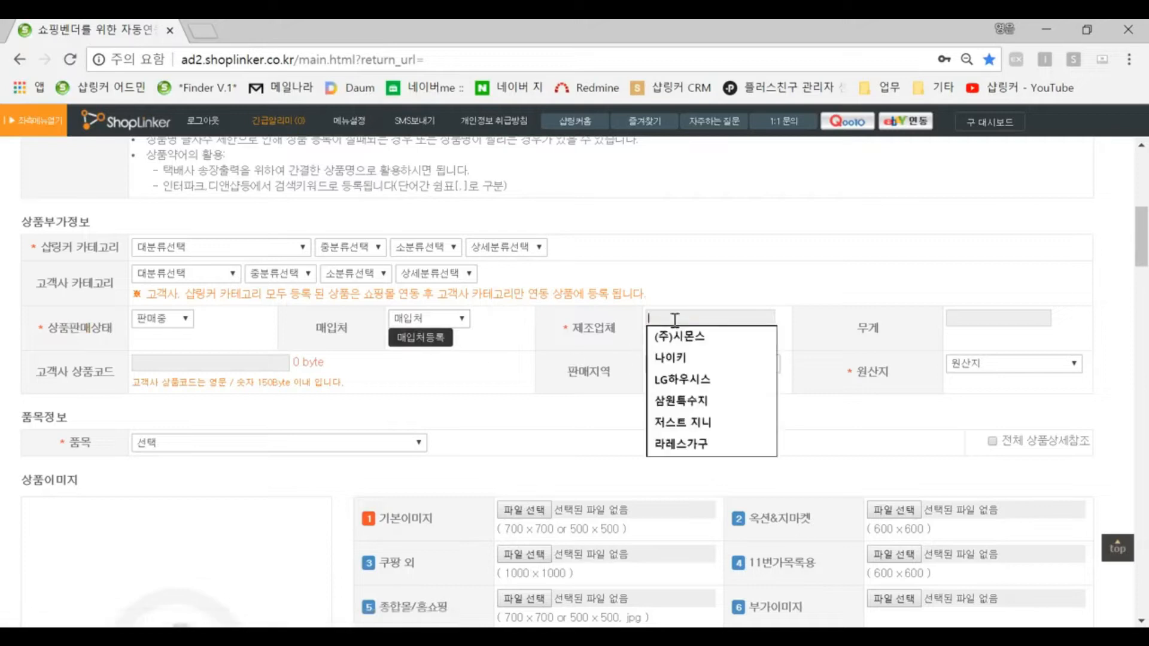
pyautogui.click(1003, 400)
# Step: Review the product image upload slots and the product price information section
pyautogui.scroll(-2, 902, 395)
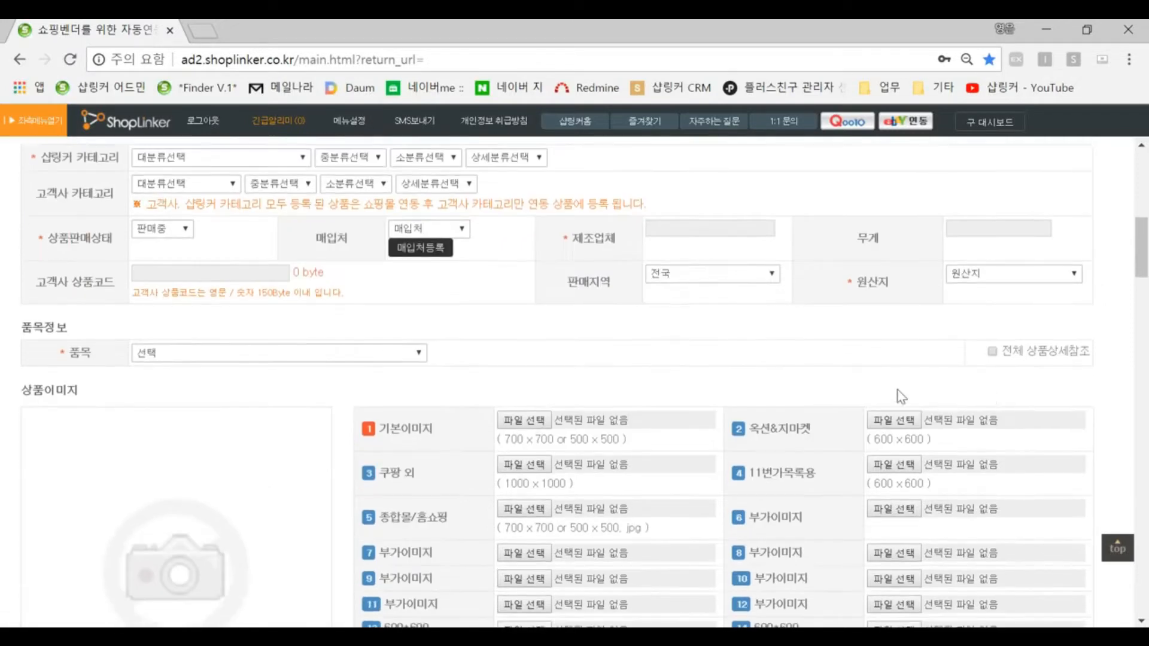
pyautogui.scroll(-3, 464, 389)
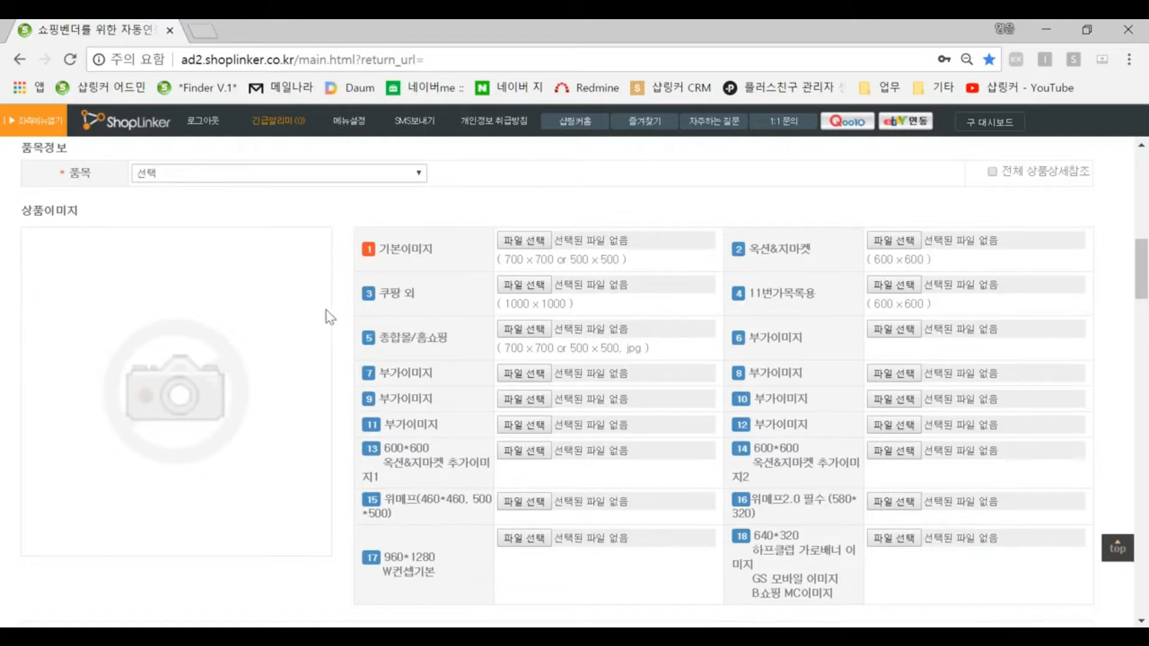
pyautogui.moveTo(432, 247); pyautogui.dragTo(383, 249)
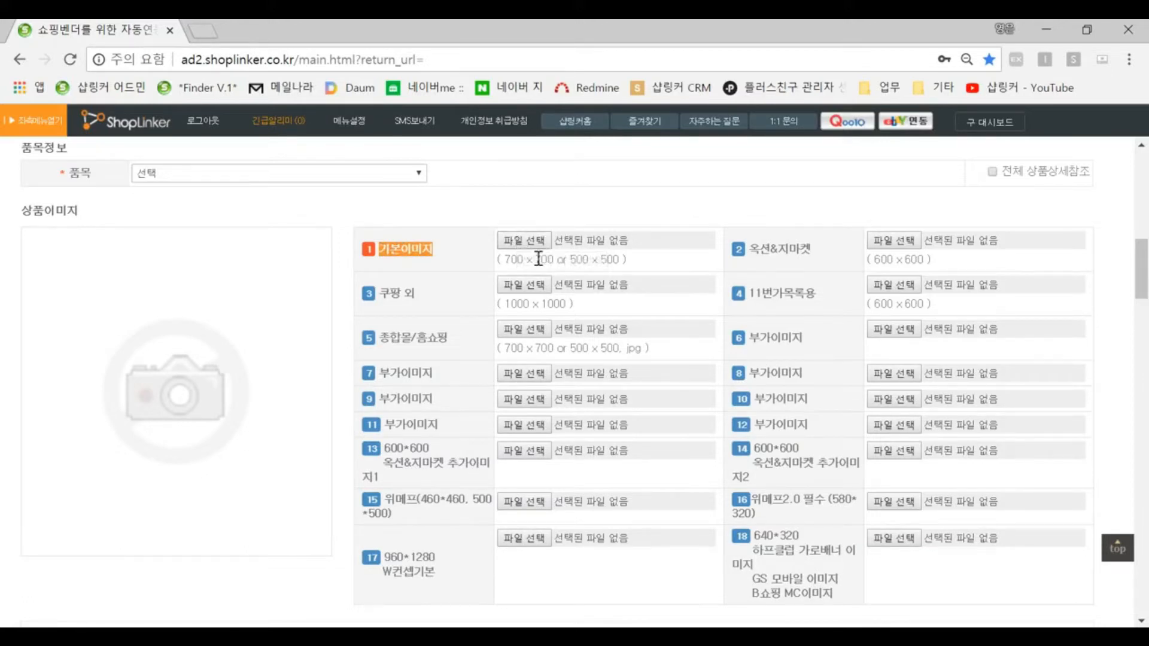
pyautogui.scroll(-15, 655, 282)
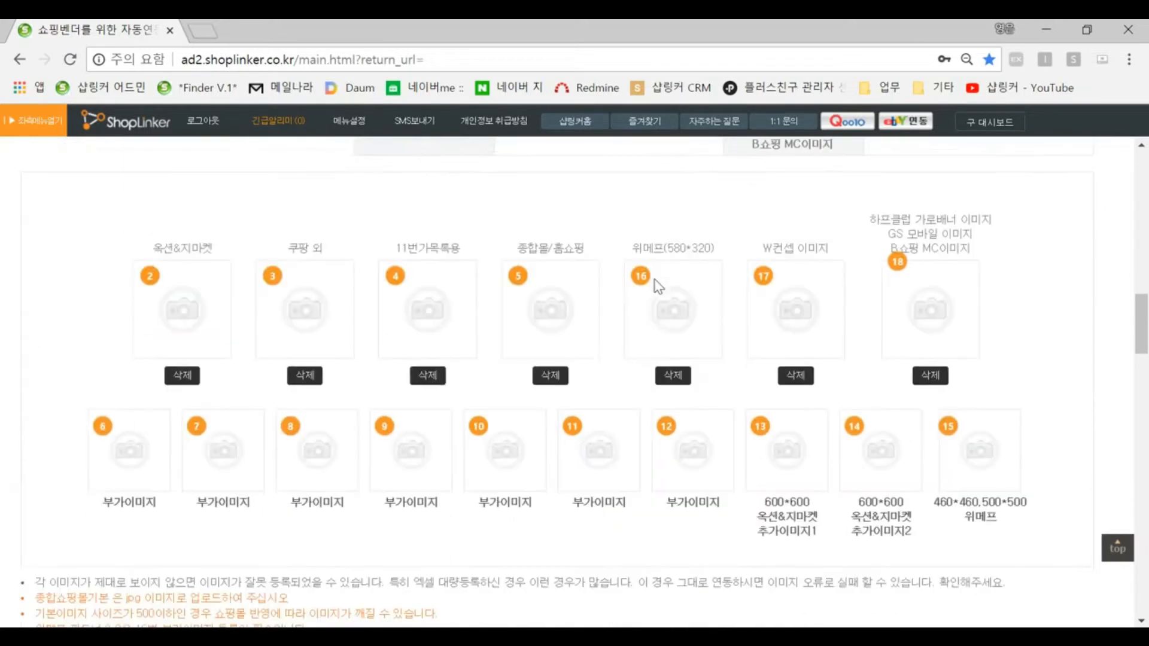
pyautogui.moveTo(57, 356); pyautogui.dragTo(122, 366)
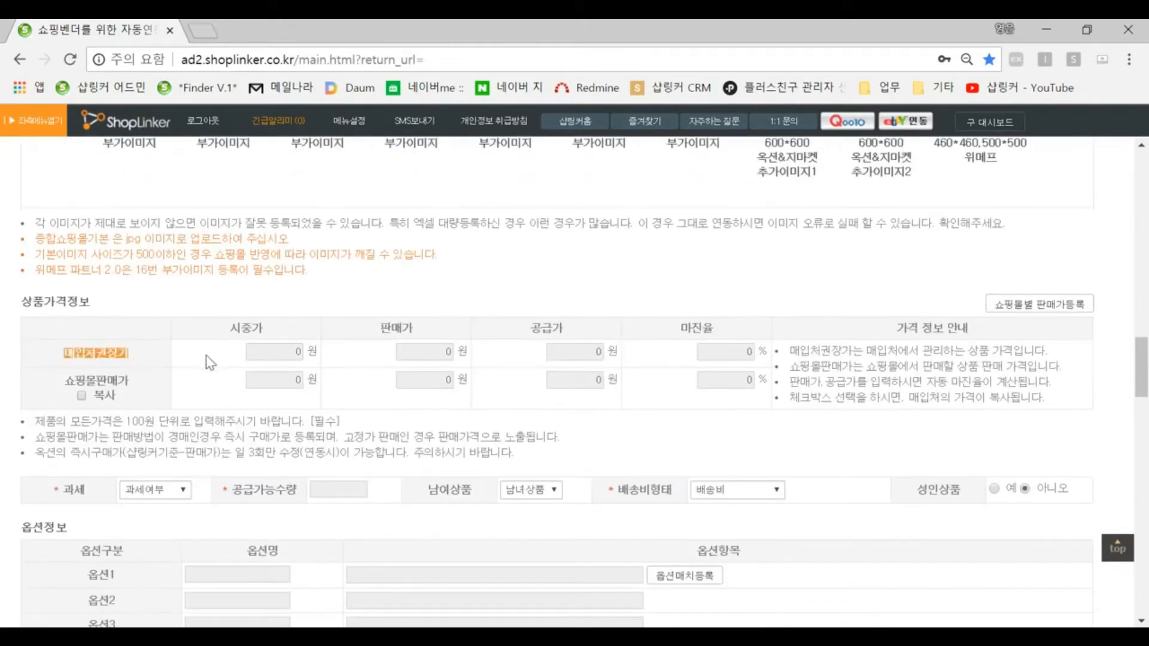
pyautogui.moveTo(64, 380); pyautogui.dragTo(127, 379)
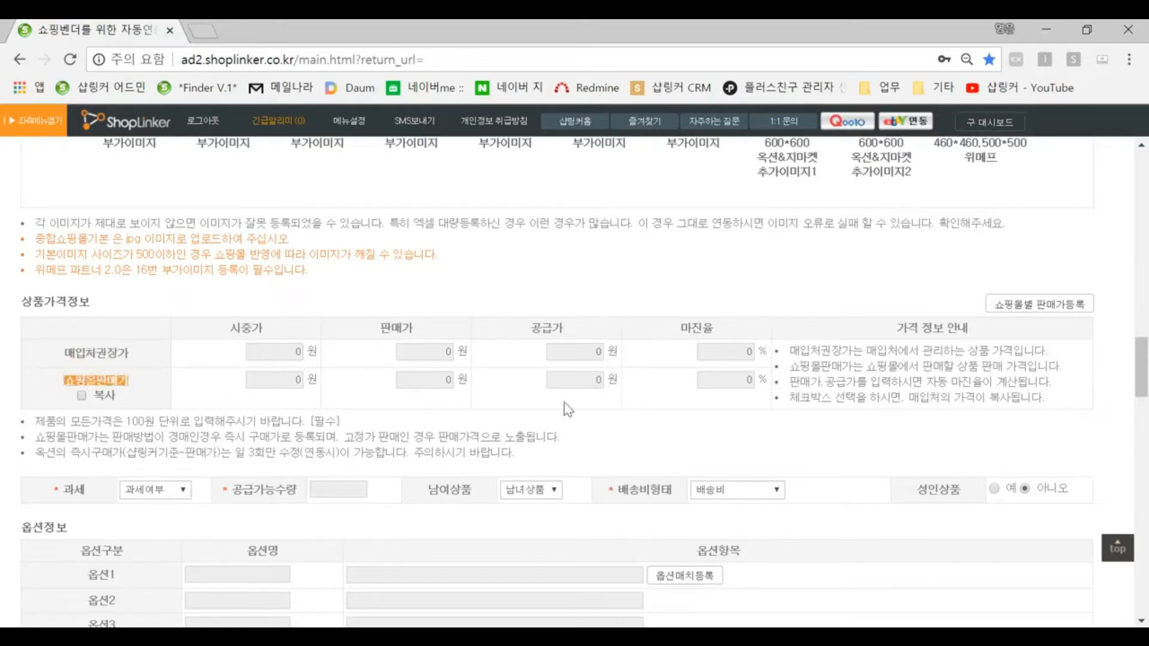
# Step: Inspect the retail, selling and supply price fields of the shopping-mall price row
pyautogui.click(297, 381)
pyautogui.click(326, 385)
pyautogui.click(297, 381)
pyautogui.click(347, 390)
pyautogui.click(436, 382)
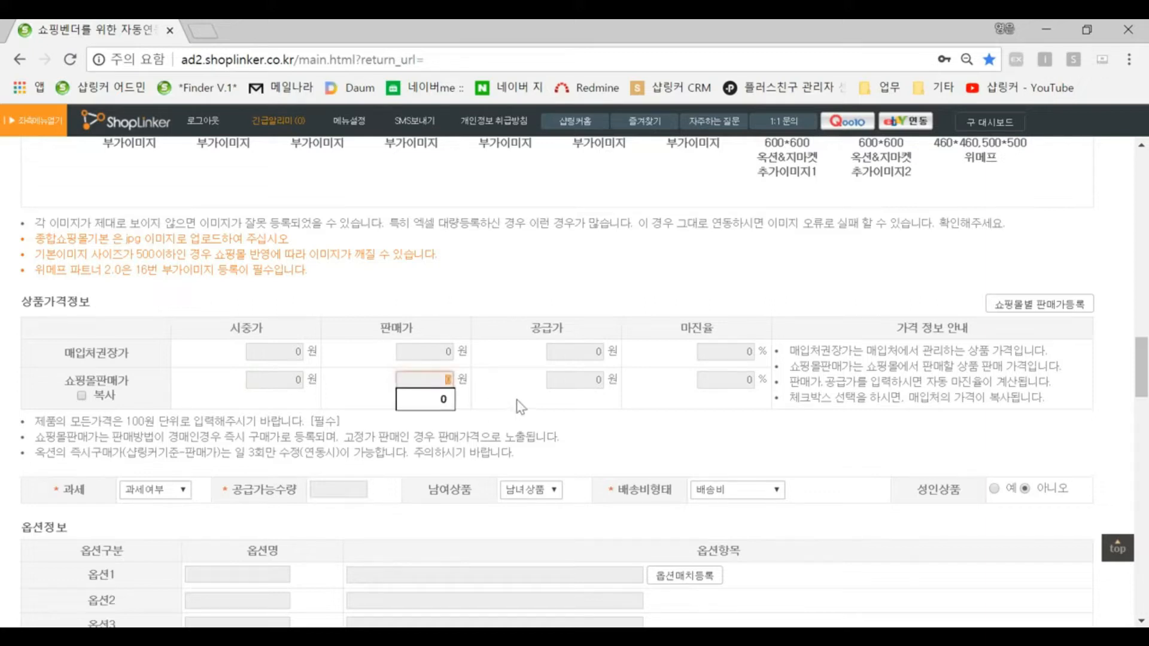
pyautogui.click(585, 379)
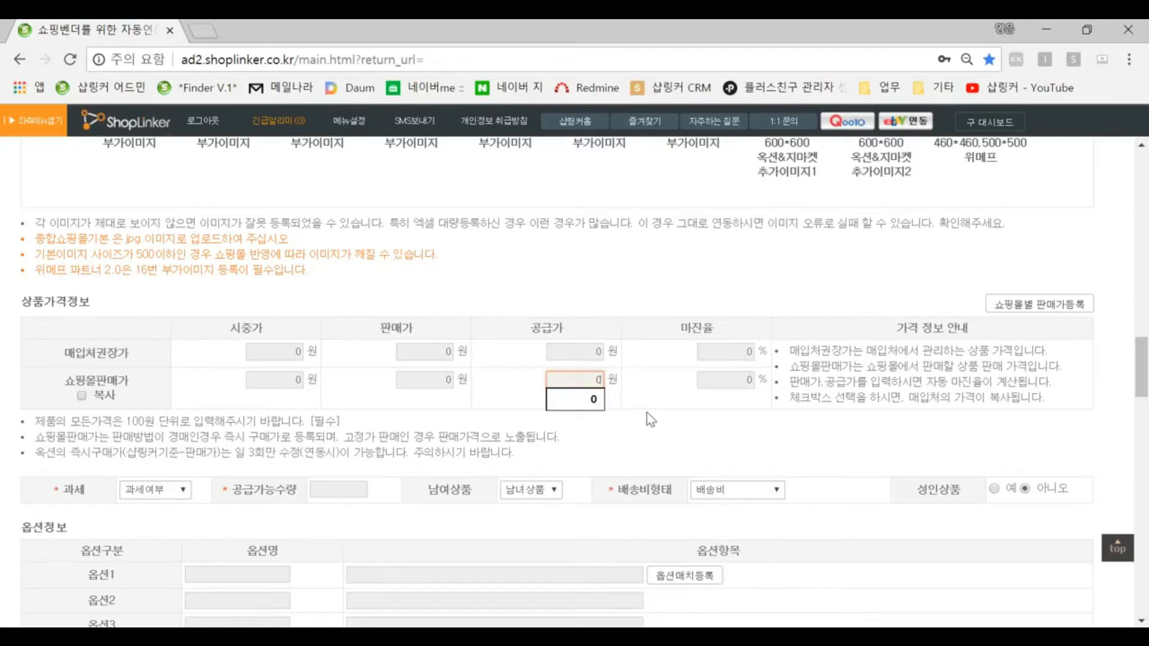
# Step: Open the shipping type dropdown to view its options, keeping 배송비
pyautogui.scroll(-2, 649, 420)
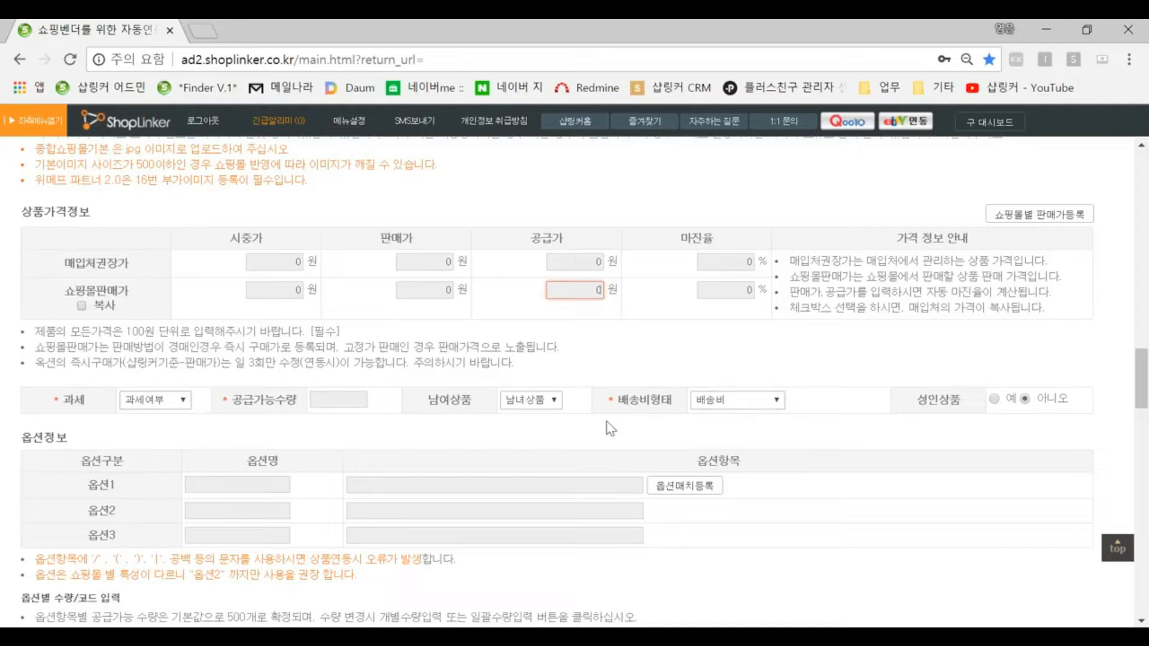
pyautogui.click(702, 402)
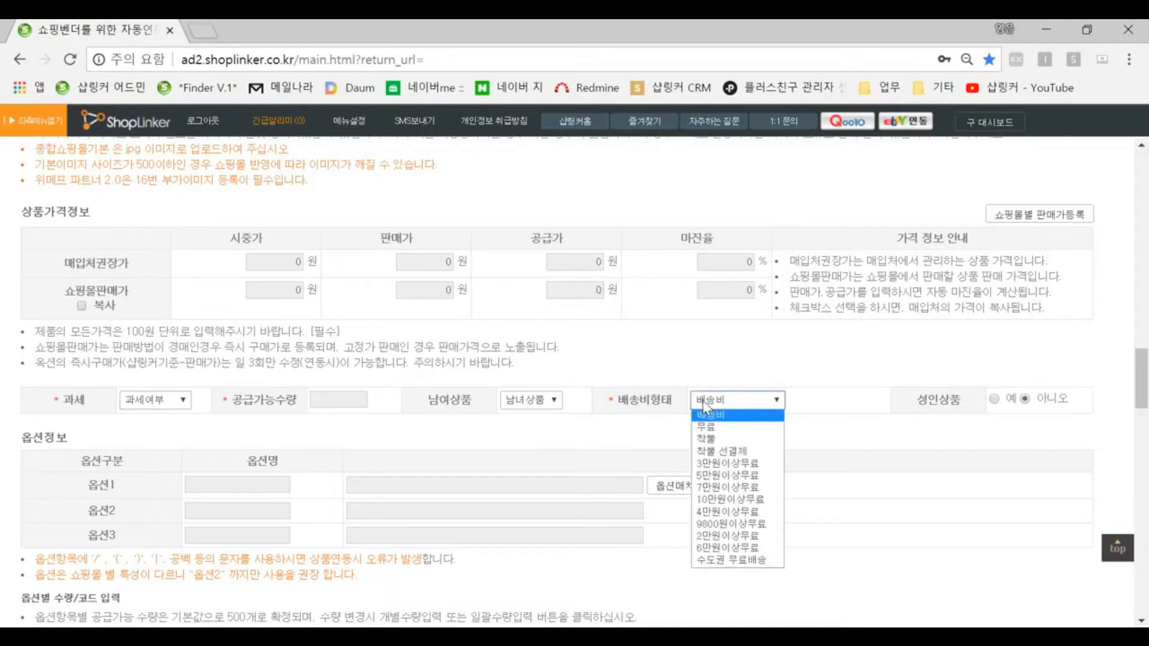
pyautogui.click(660, 429)
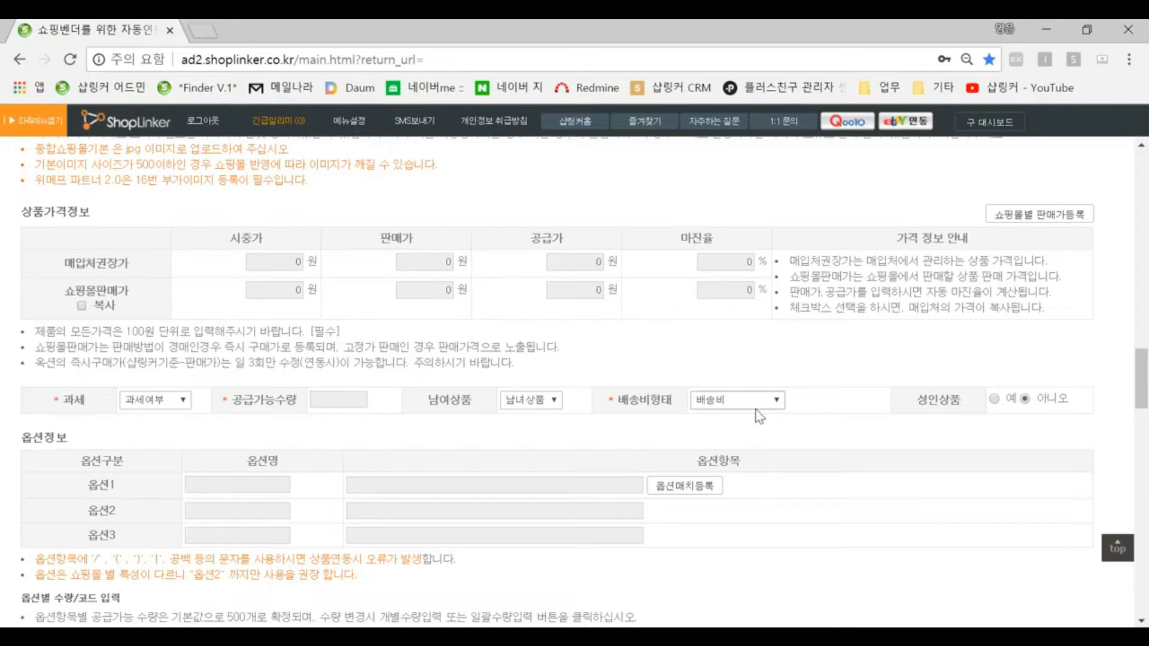
# Step: View the suggested option items for the first option under option information
pyautogui.scroll(-3, 756, 413)
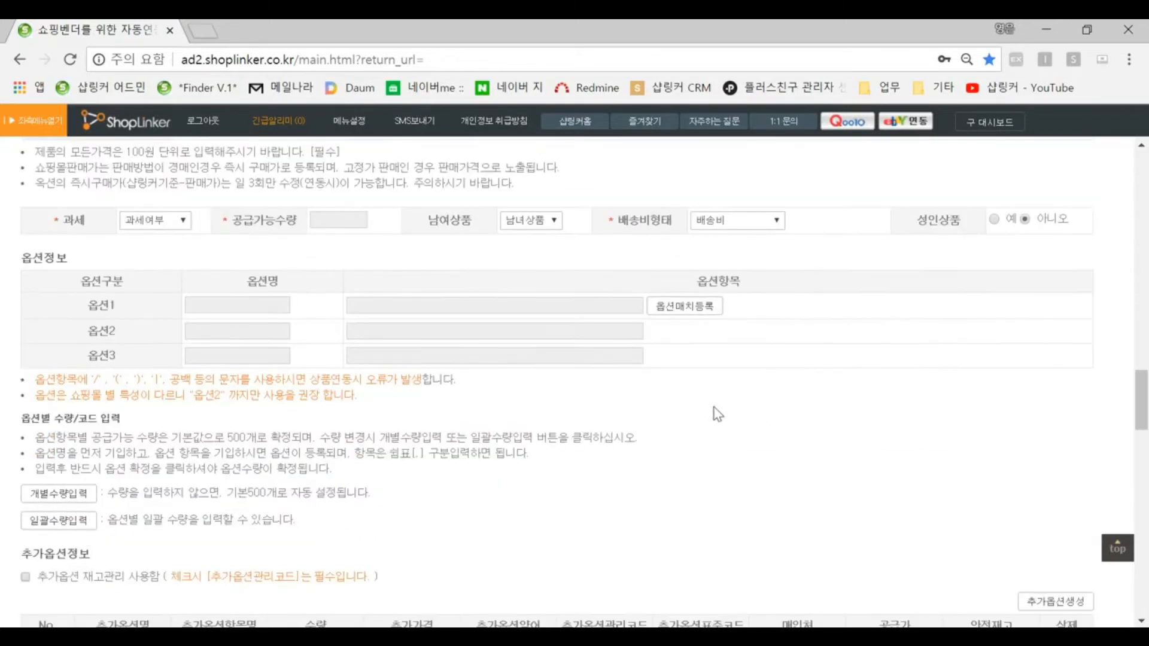
pyautogui.click(226, 306)
pyautogui.click(437, 307)
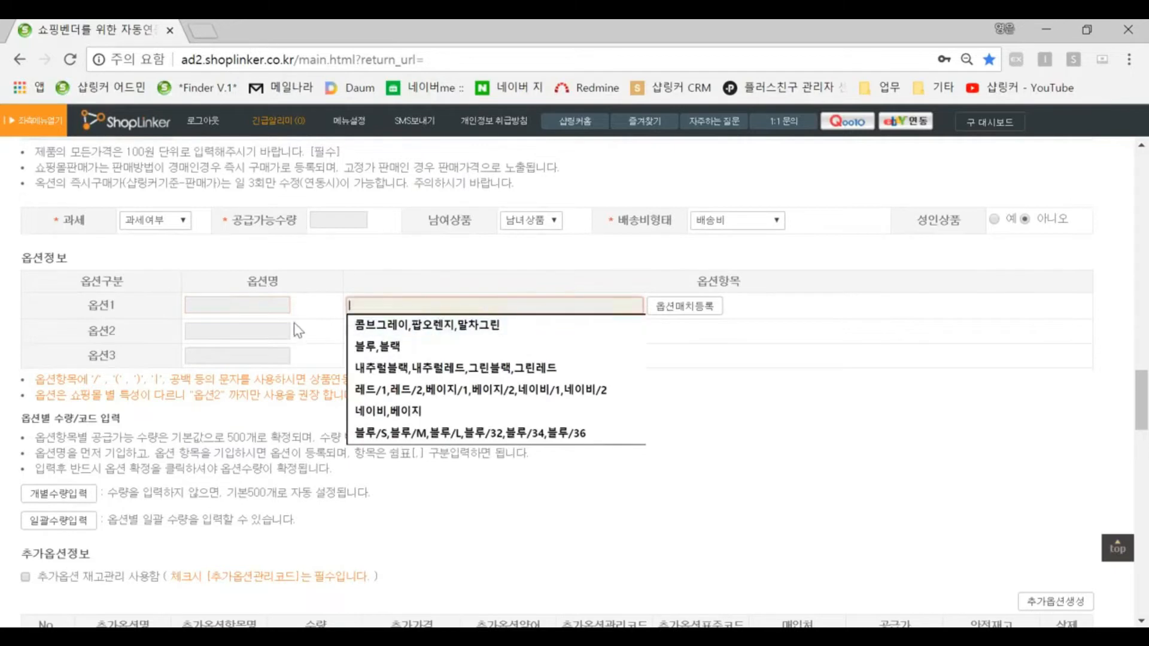
pyautogui.scroll(-1, 318, 332)
pyautogui.moveTo(86, 271); pyautogui.dragTo(123, 271)
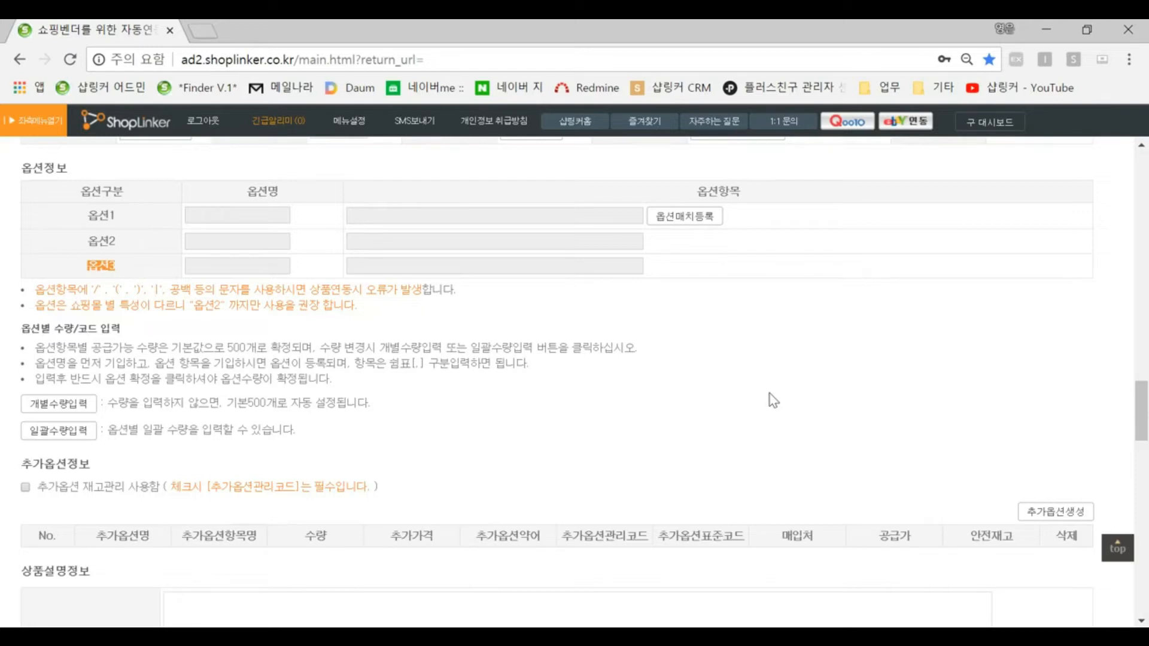
# Step: Switch the product detail description to the (신) 상품상세설명 editor
pyautogui.scroll(-8, 770, 394)
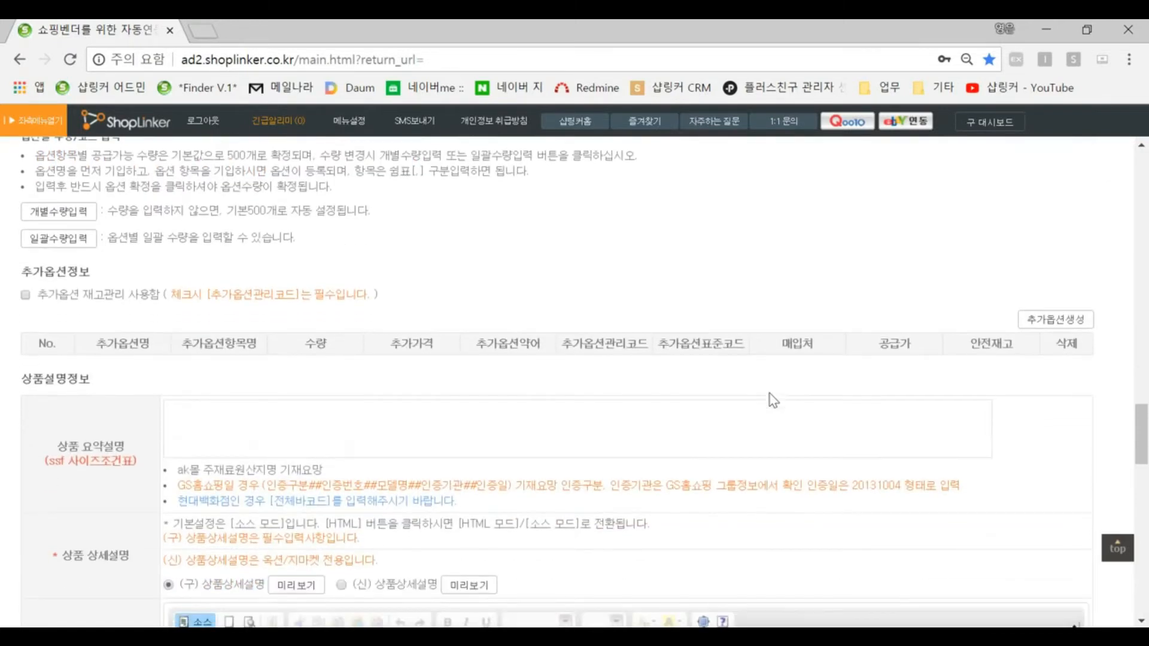
pyautogui.scroll(-3, 359, 443)
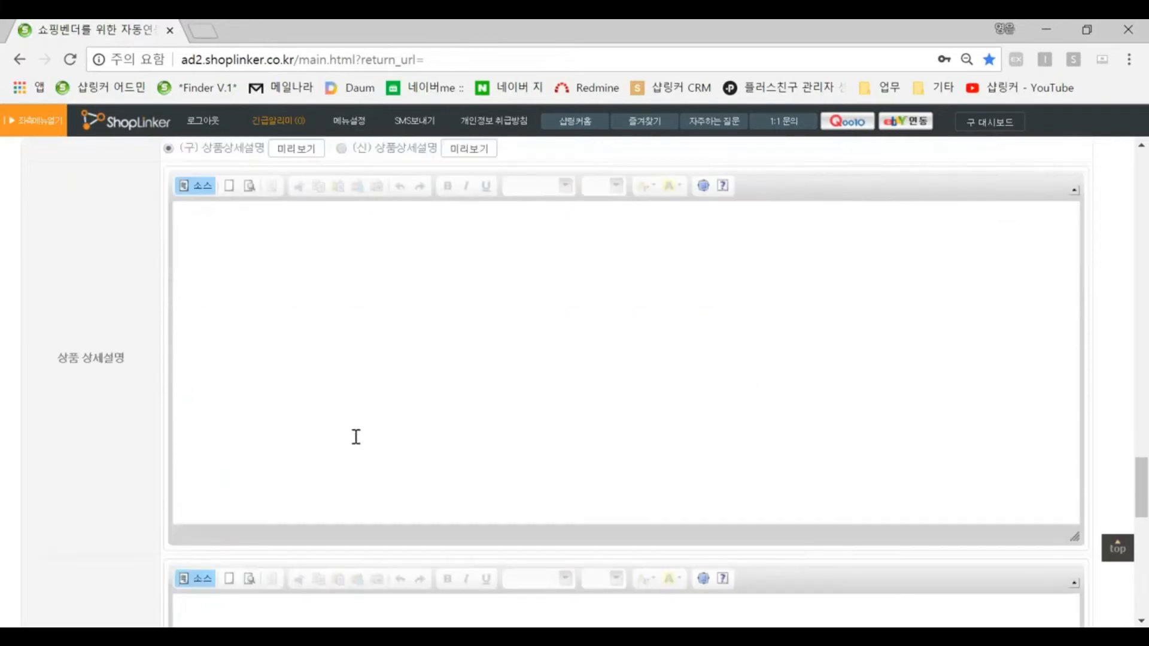
pyautogui.scroll(2, 344, 413)
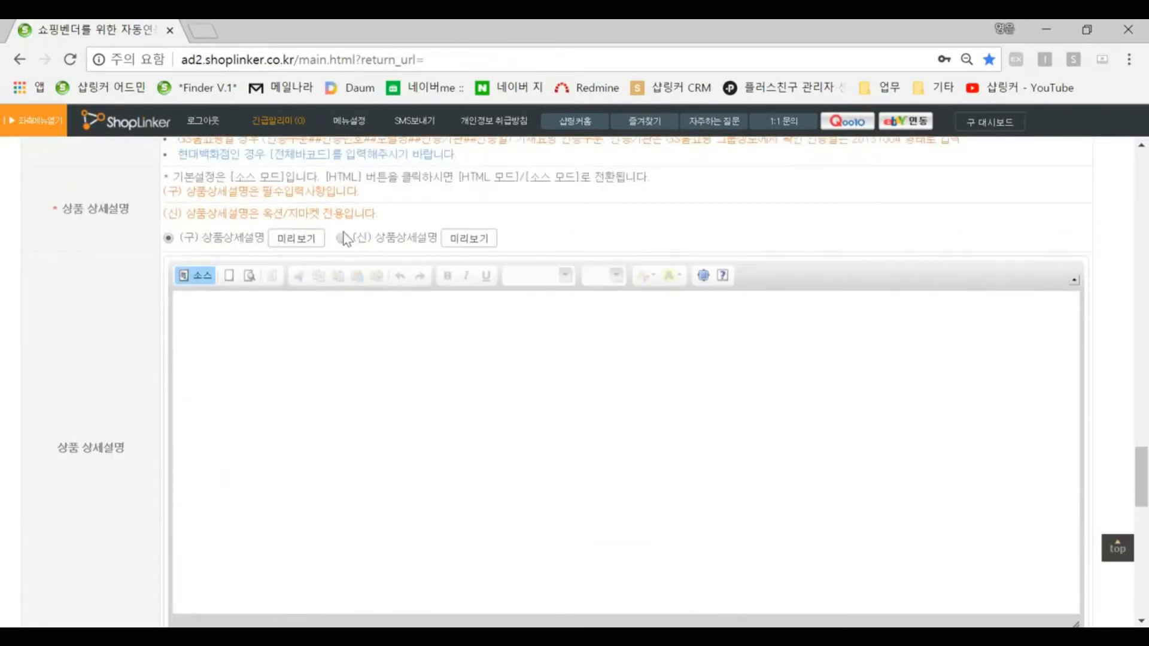
pyautogui.moveTo(184, 210); pyautogui.dragTo(365, 213)
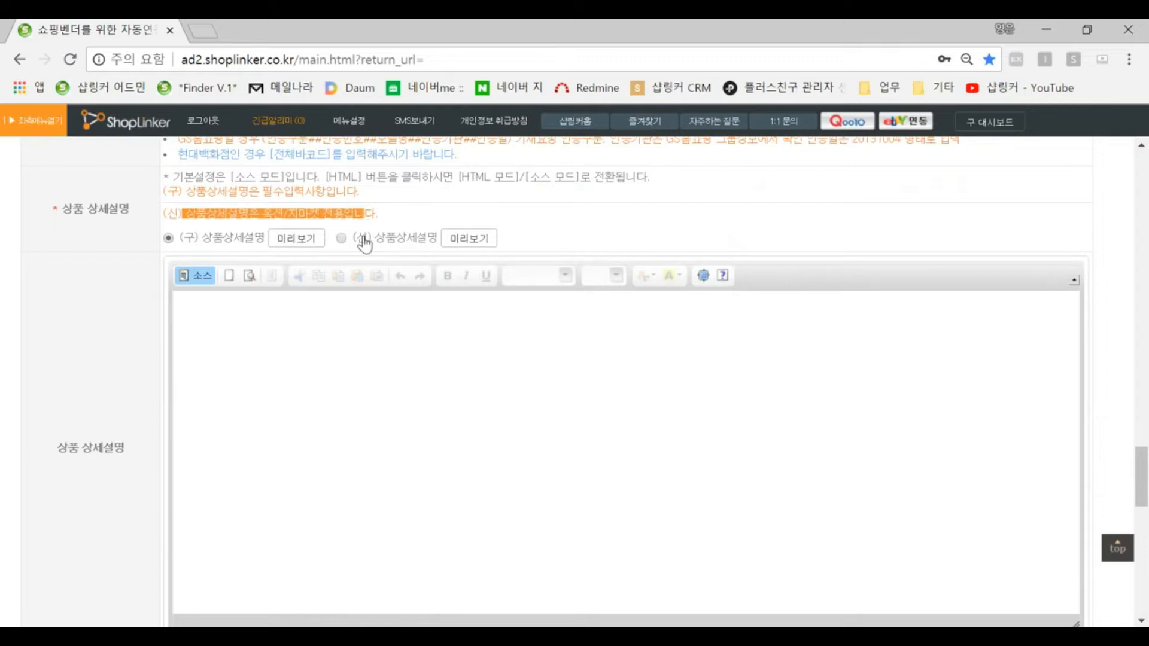
pyautogui.scroll(-2, 305, 303)
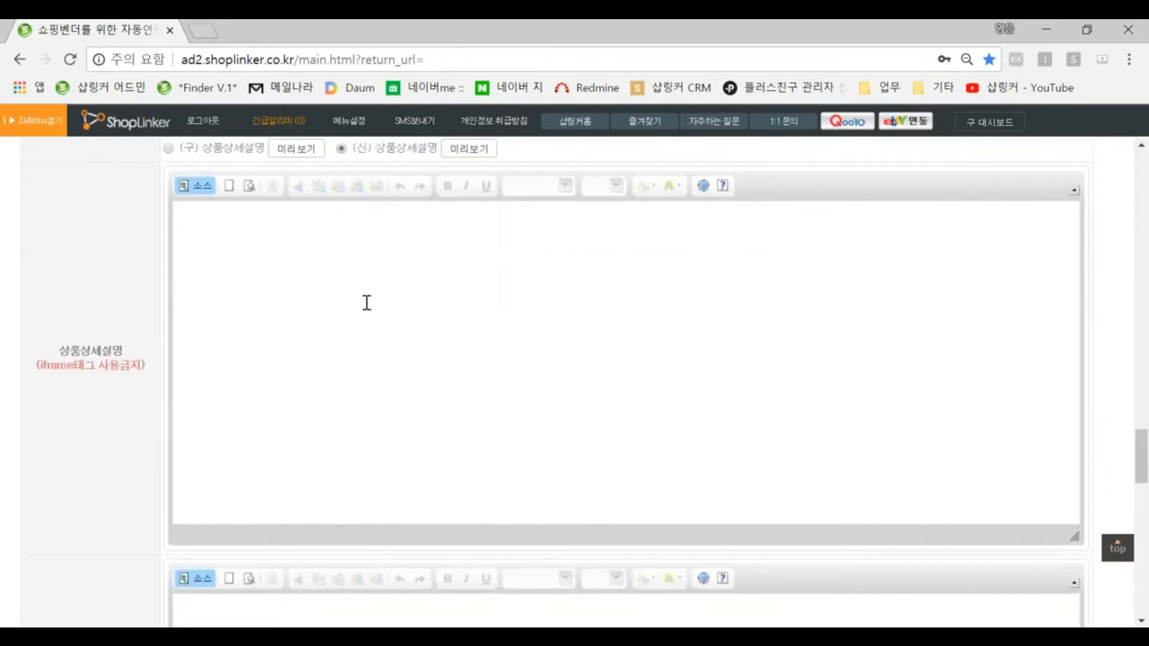
# Step: Save the new product registration form
pyautogui.scroll(-3, 366, 302)
pyautogui.scroll(-15, 367, 303)
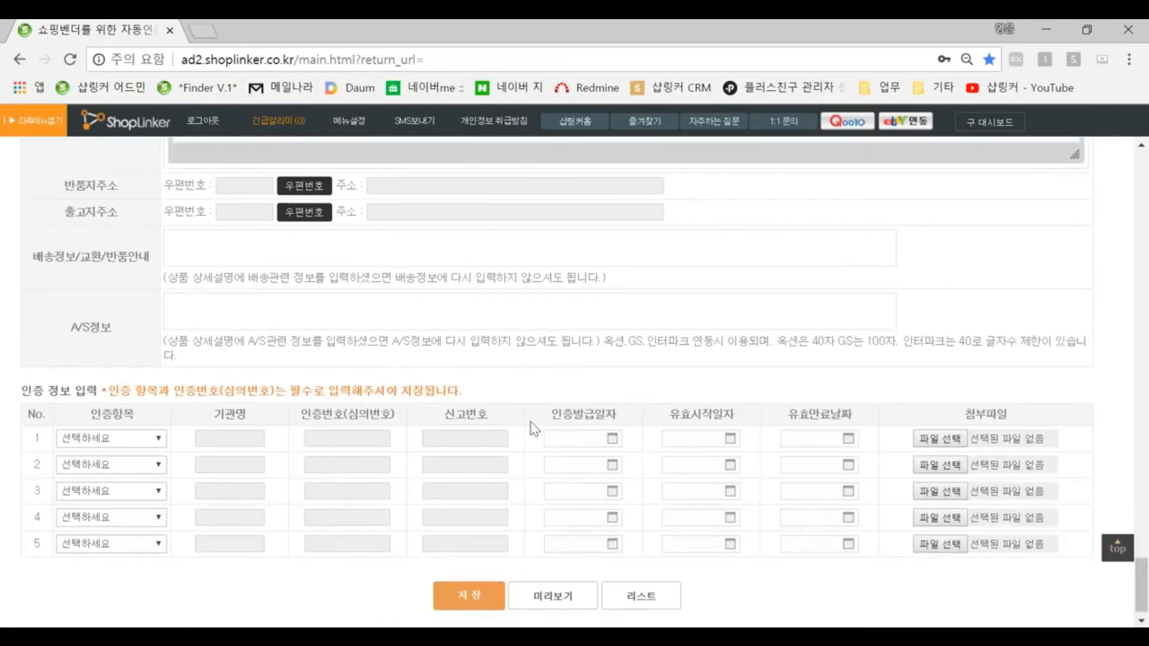
pyautogui.click(470, 611)
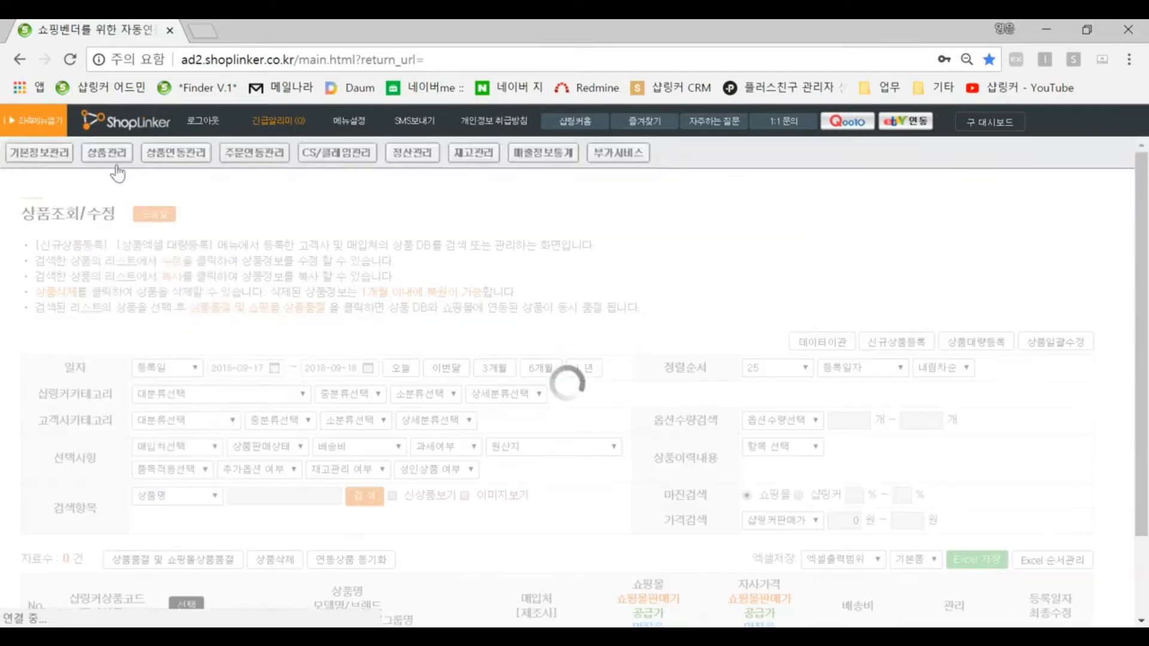
# Step: Open the product lookup/edit page and search to list all registered products
pyautogui.moveTo(114, 159)
pyautogui.click(124, 207)
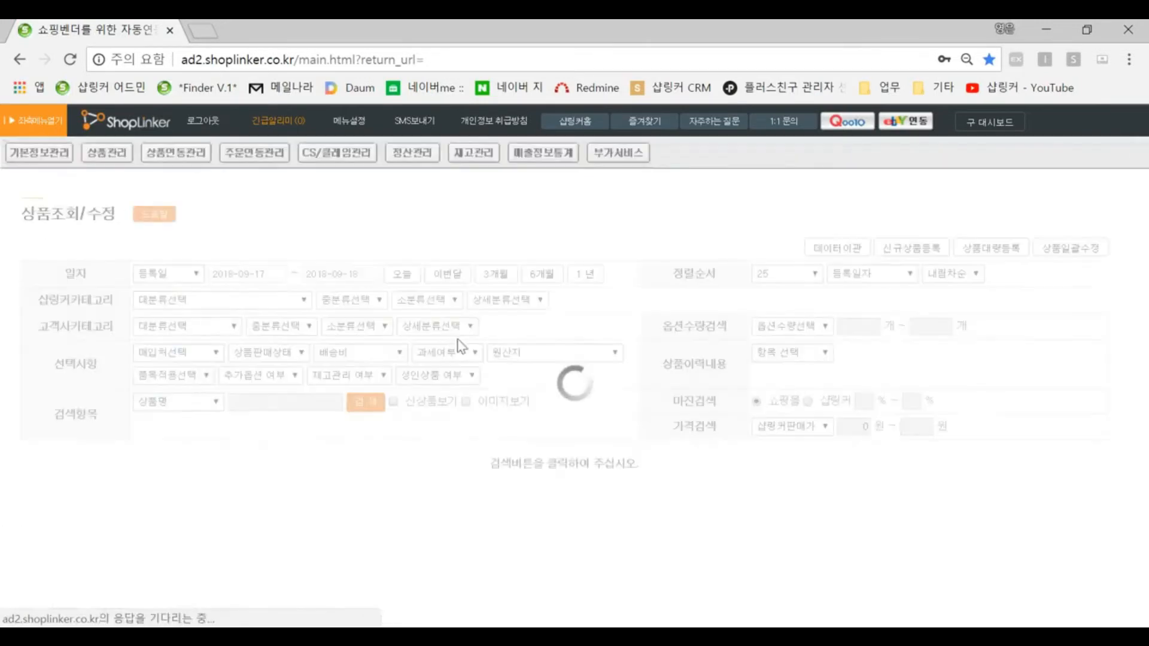
pyautogui.click(365, 496)
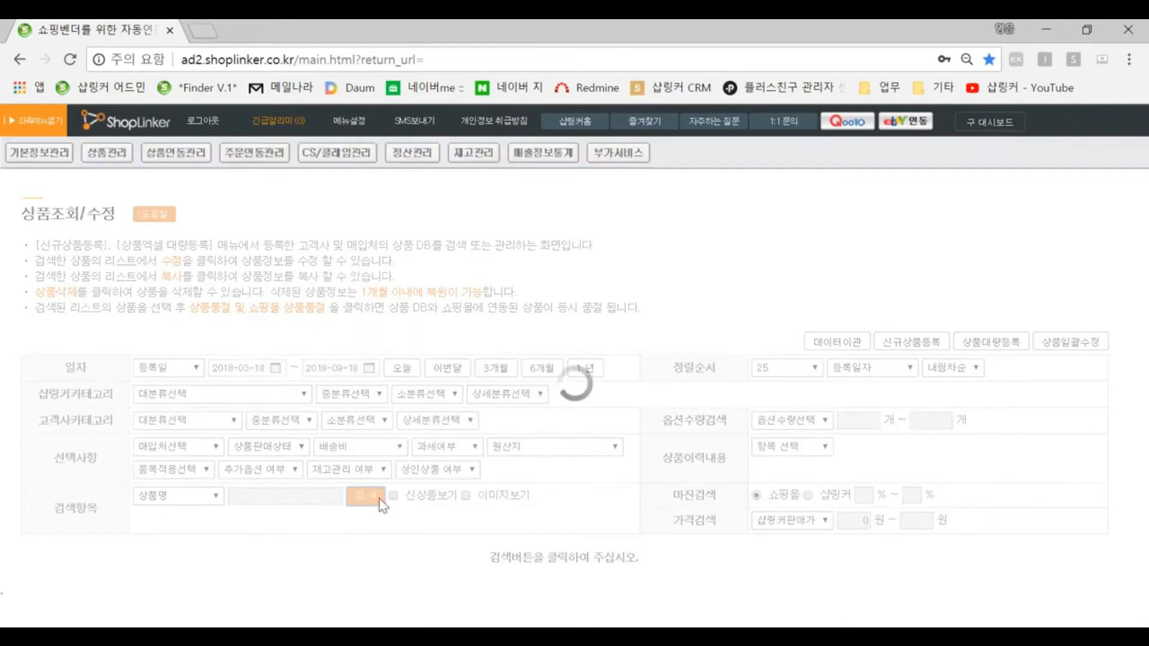
pyautogui.scroll(-3, 707, 509)
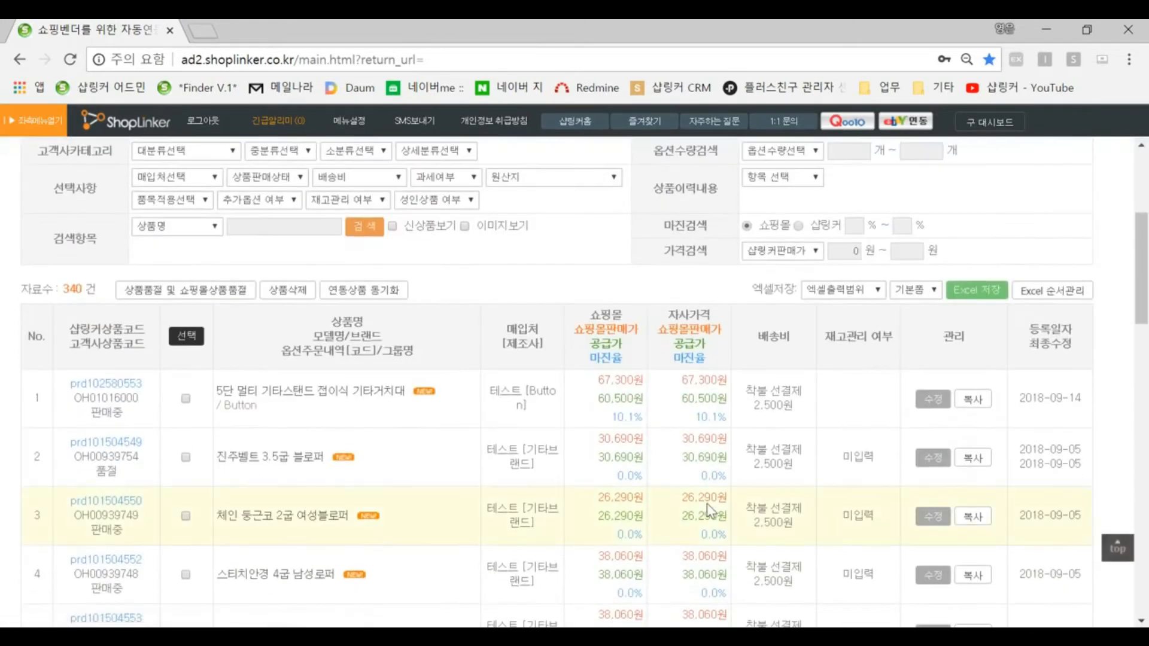
pyautogui.scroll(3, 707, 508)
pyautogui.moveTo(48, 395); pyautogui.dragTo(99, 396)
pyautogui.scroll(-2, 549, 455)
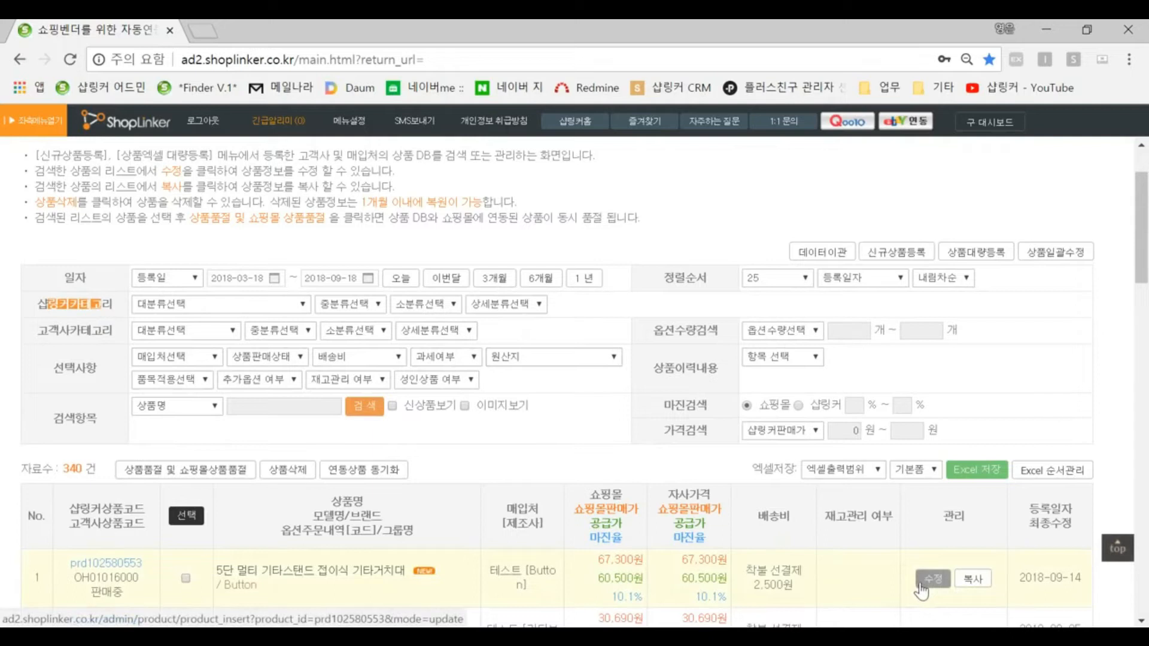
pyautogui.scroll(2, 283, 325)
pyautogui.moveTo(128, 187)
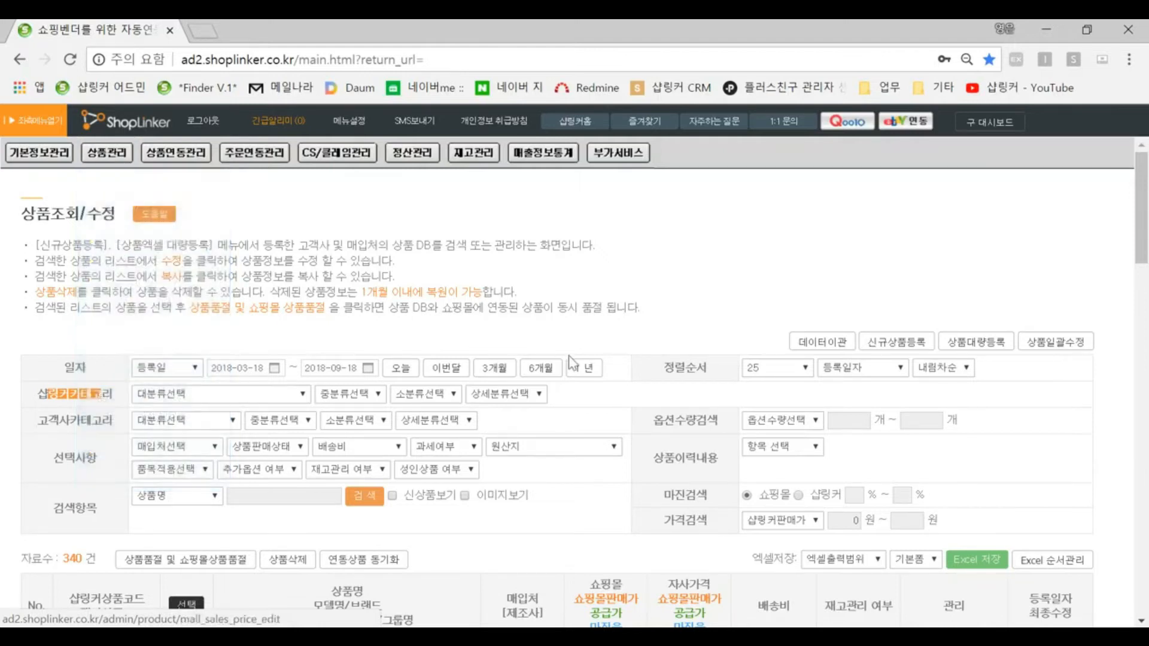
# Step: Open the first listed product, 5단 멀티 기타스탠드 접이식 기타거치대, for editing
pyautogui.scroll(-3, 744, 424)
pyautogui.moveTo(679, 472); pyautogui.dragTo(714, 472)
pyautogui.click(917, 494)
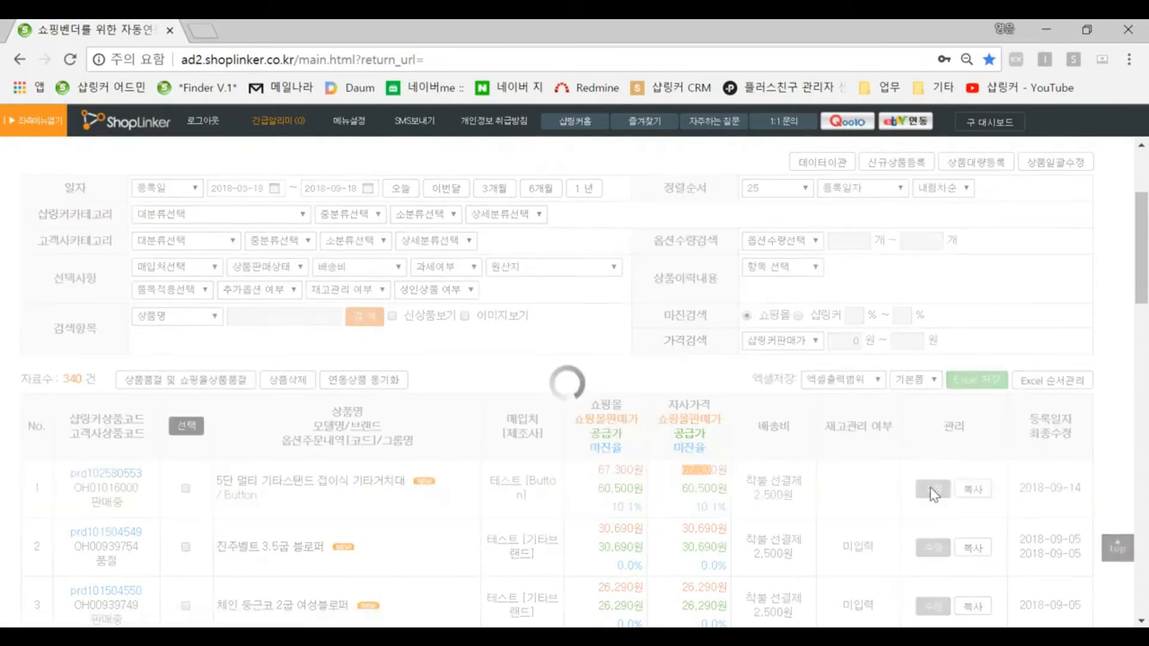
# Step: Open the per-mall selling price registration popup from the product's price section, then close it
pyautogui.scroll(-4, 737, 477)
pyautogui.scroll(-10, 738, 479)
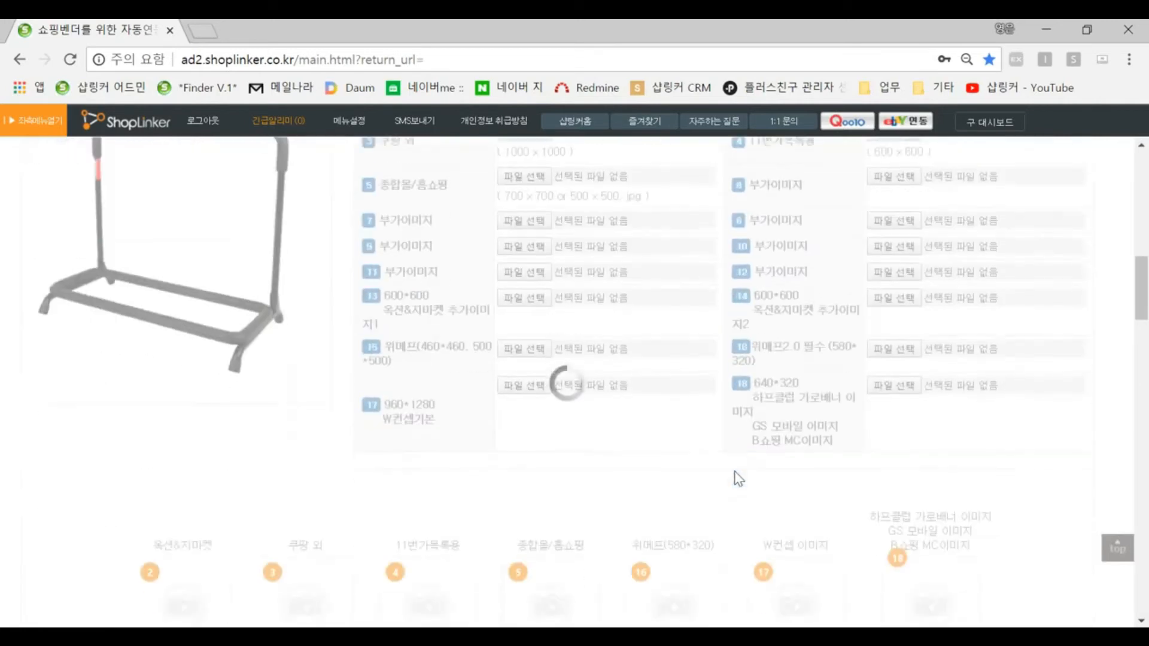
pyautogui.scroll(-3, 733, 472)
pyautogui.click(1060, 307)
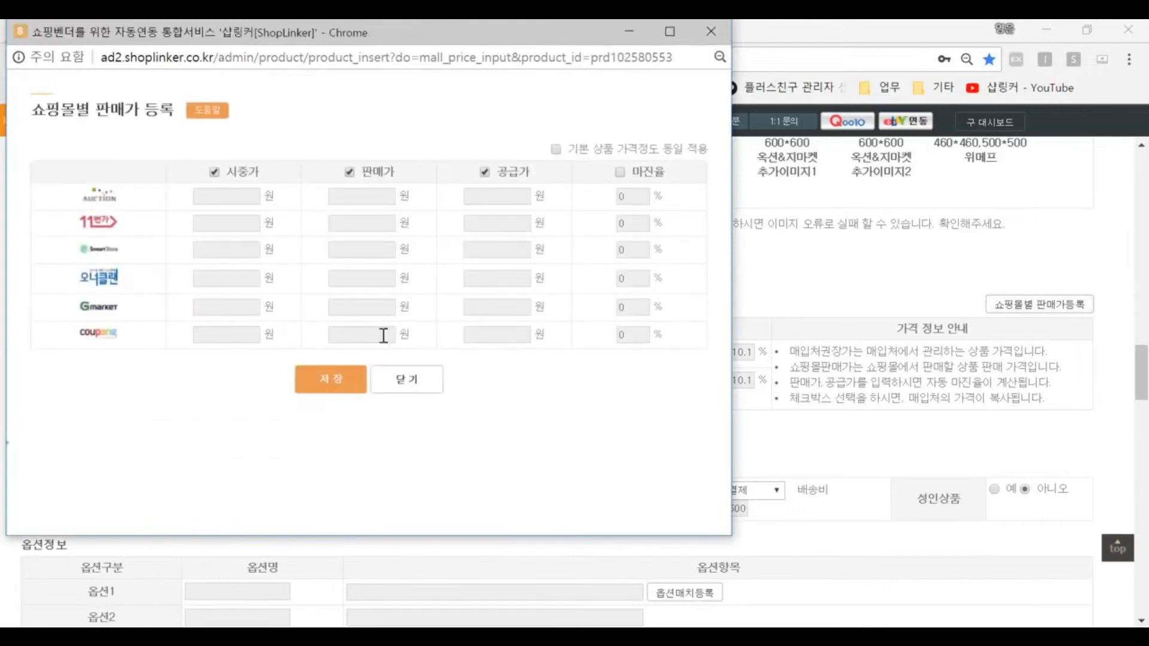
pyautogui.click(405, 379)
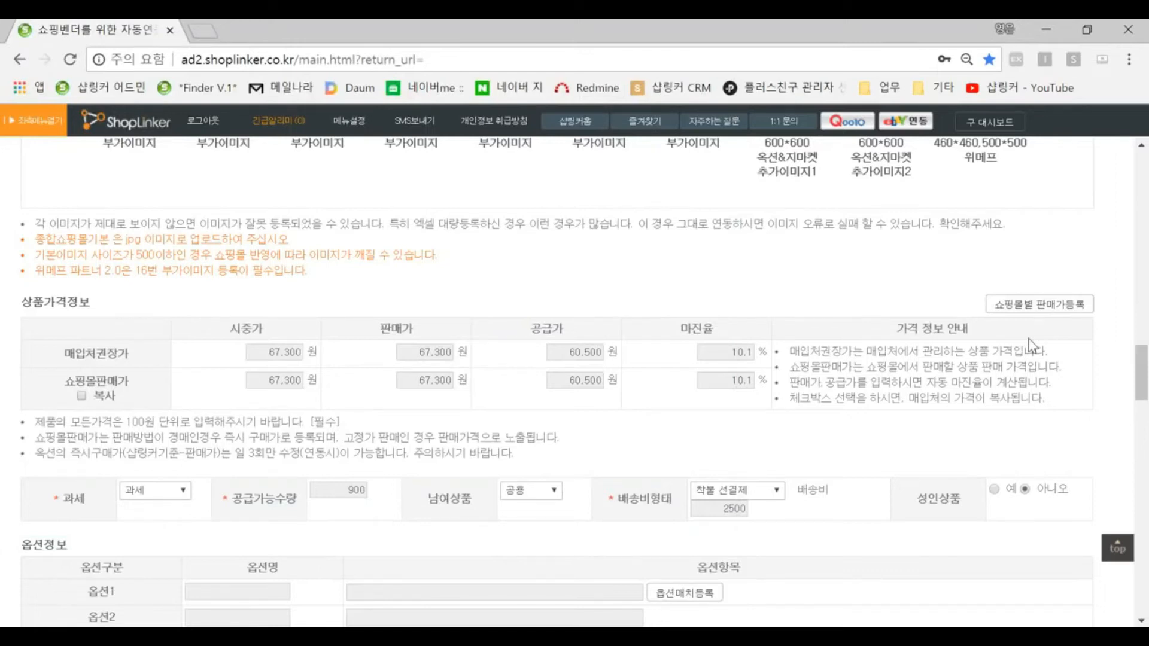
# Step: Go to the 쇼핑몰판매가등록 page under product management
pyautogui.scroll(-3, 1028, 338)
pyautogui.scroll(1, 1050, 260)
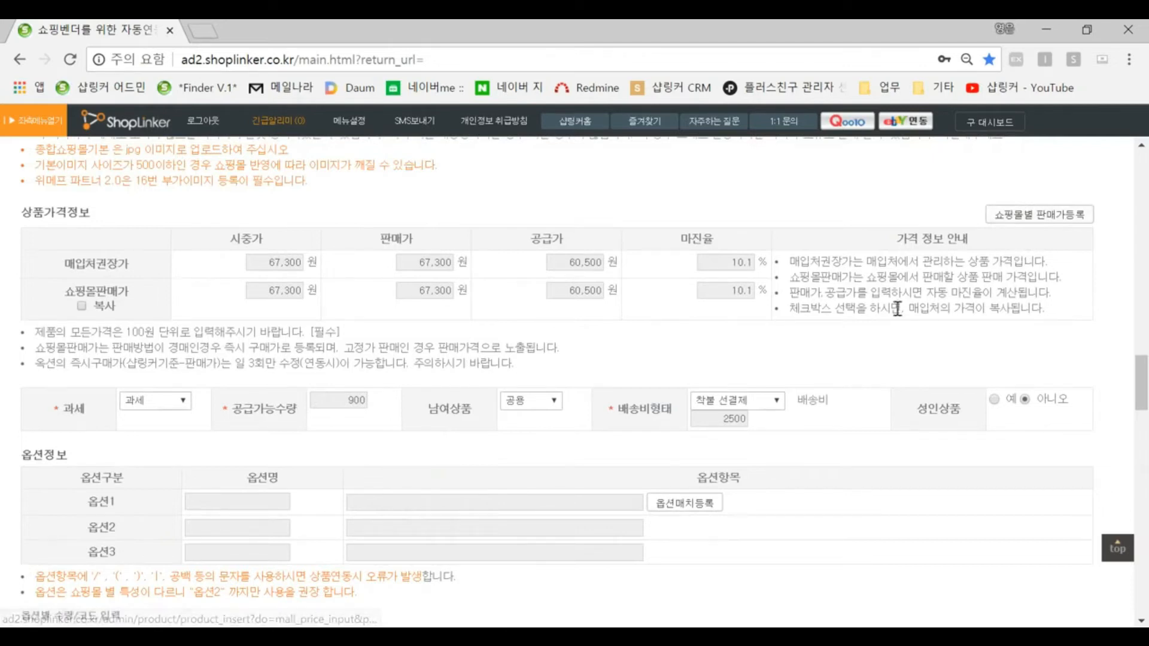
pyautogui.scroll(15, 897, 308)
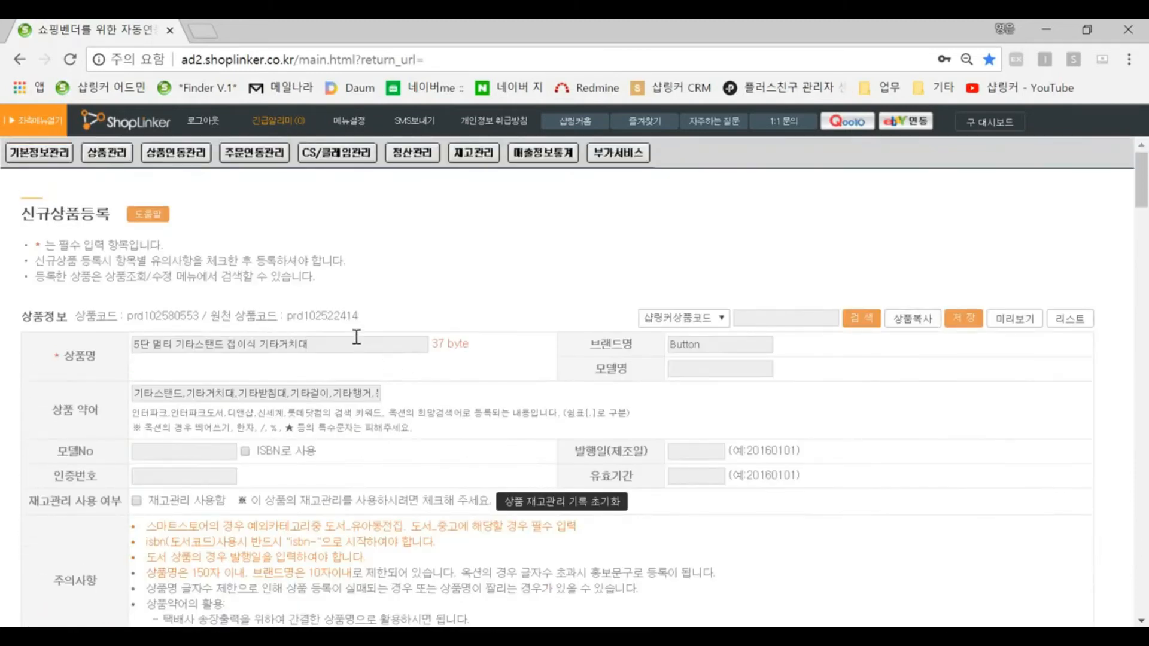
pyautogui.moveTo(127, 160)
pyautogui.click(144, 264)
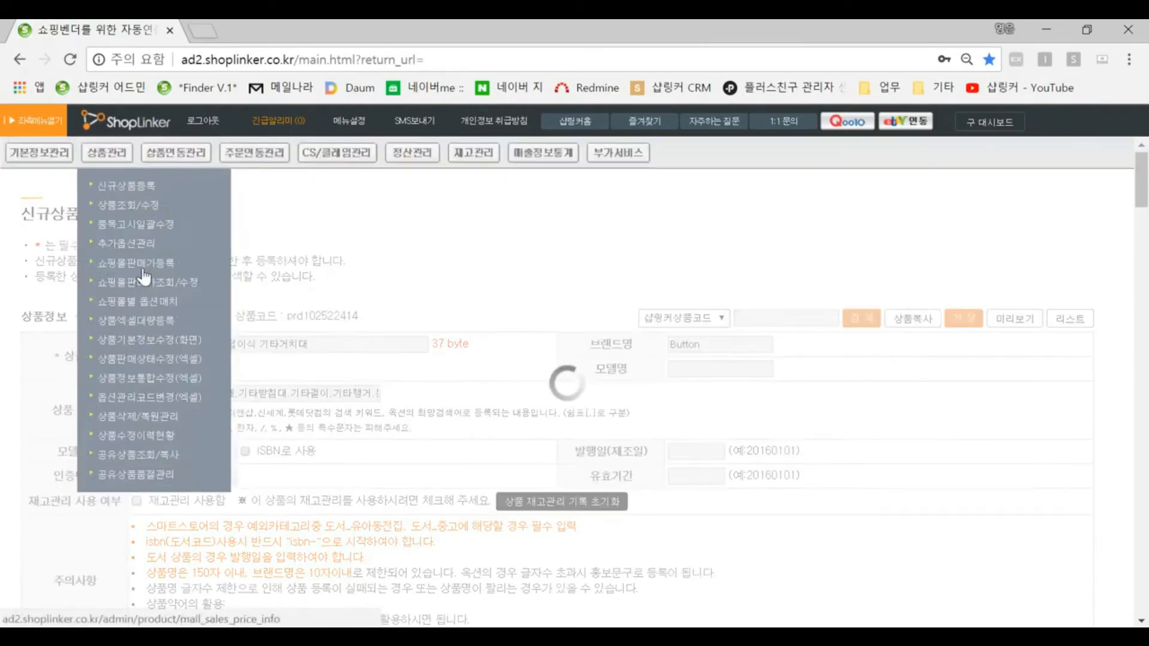
pyautogui.click(476, 314)
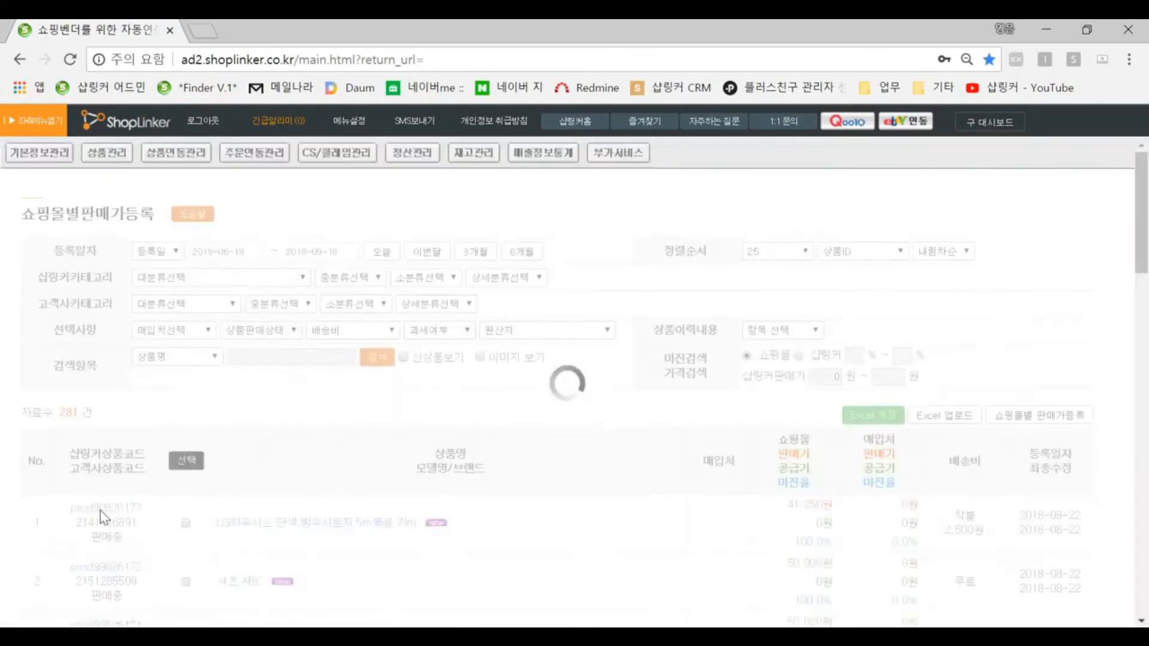
# Step: In the per-mall price popup, pick (주)옥션, 100원단위 절상, and raise prices by 500원 with 올림
pyautogui.click(1039, 493)
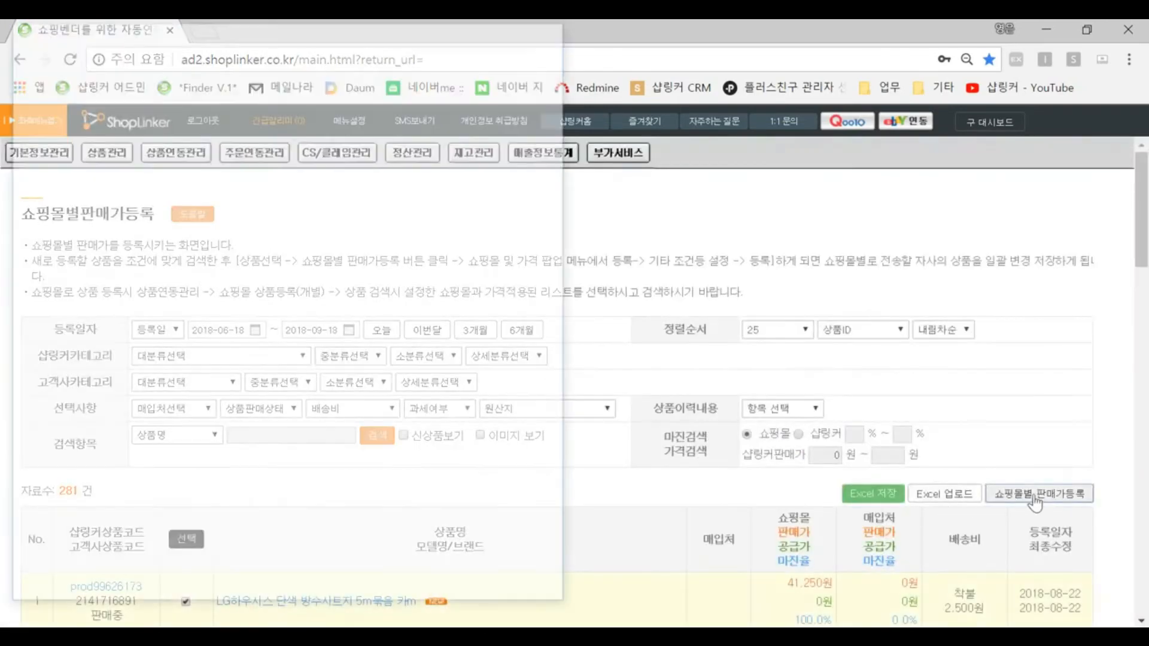
pyautogui.click(196, 91)
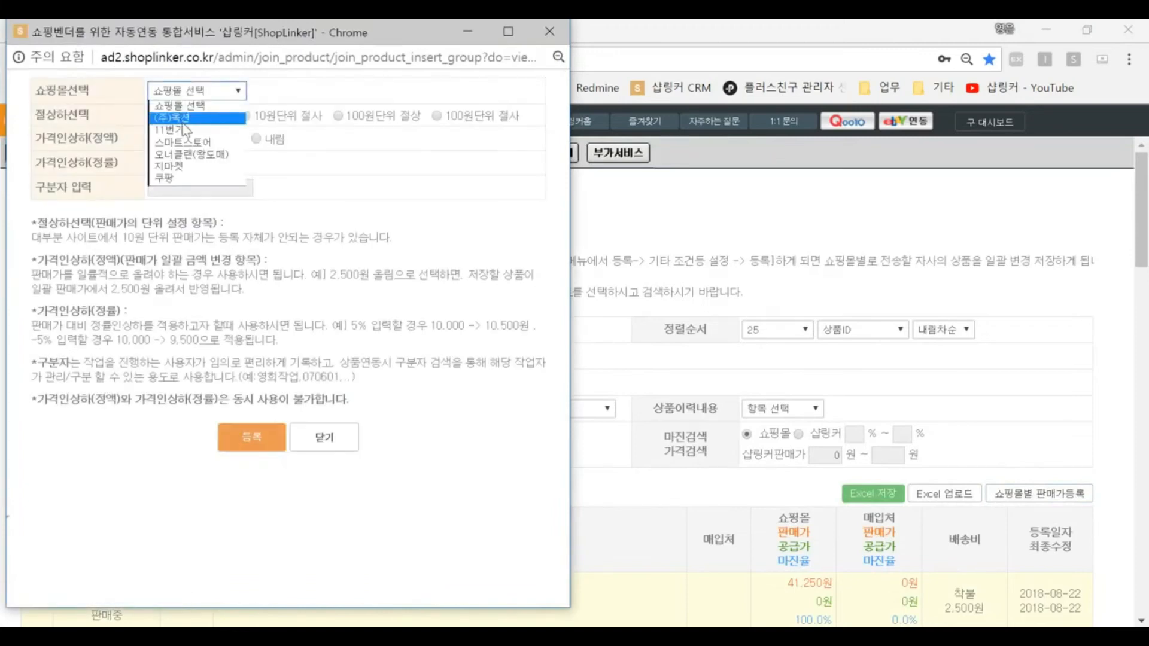
pyautogui.click(191, 113)
pyautogui.click(338, 116)
pyautogui.click(161, 137)
pyautogui.write('500')
pyautogui.click(211, 139)
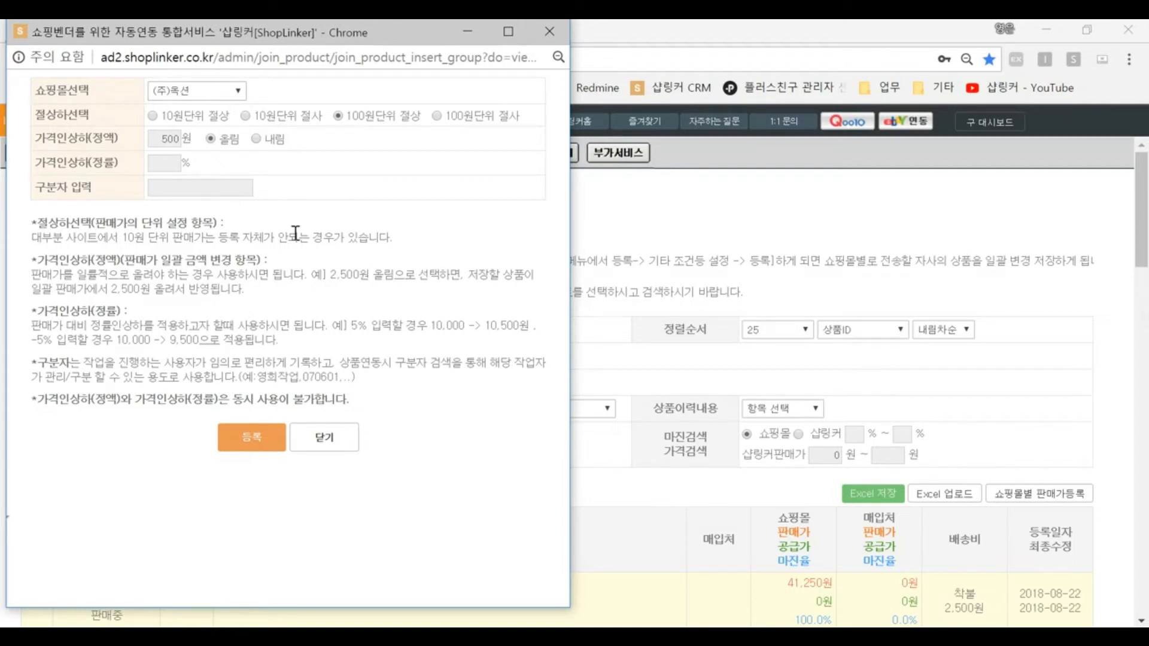
# Step: Switch the mall to 스마트스토어, set the amount to 10000 with 내림, and close the popup
pyautogui.click(199, 95)
pyautogui.click(183, 144)
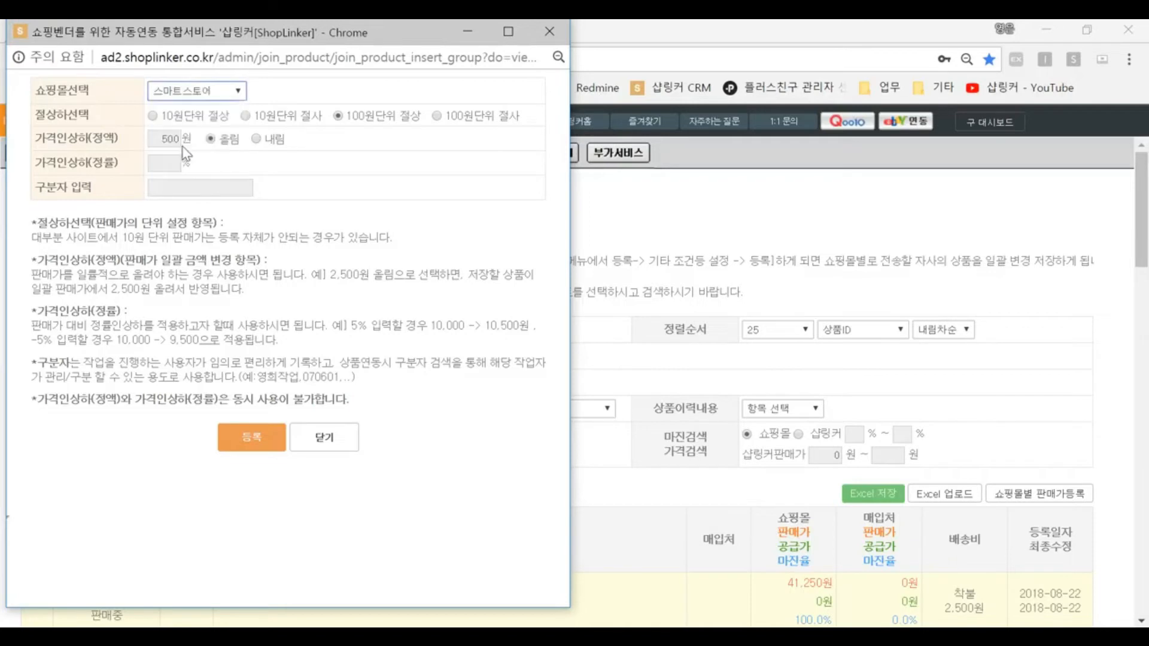
pyautogui.click(255, 140)
pyautogui.doubleClick(164, 139)
pyautogui.write('10000')
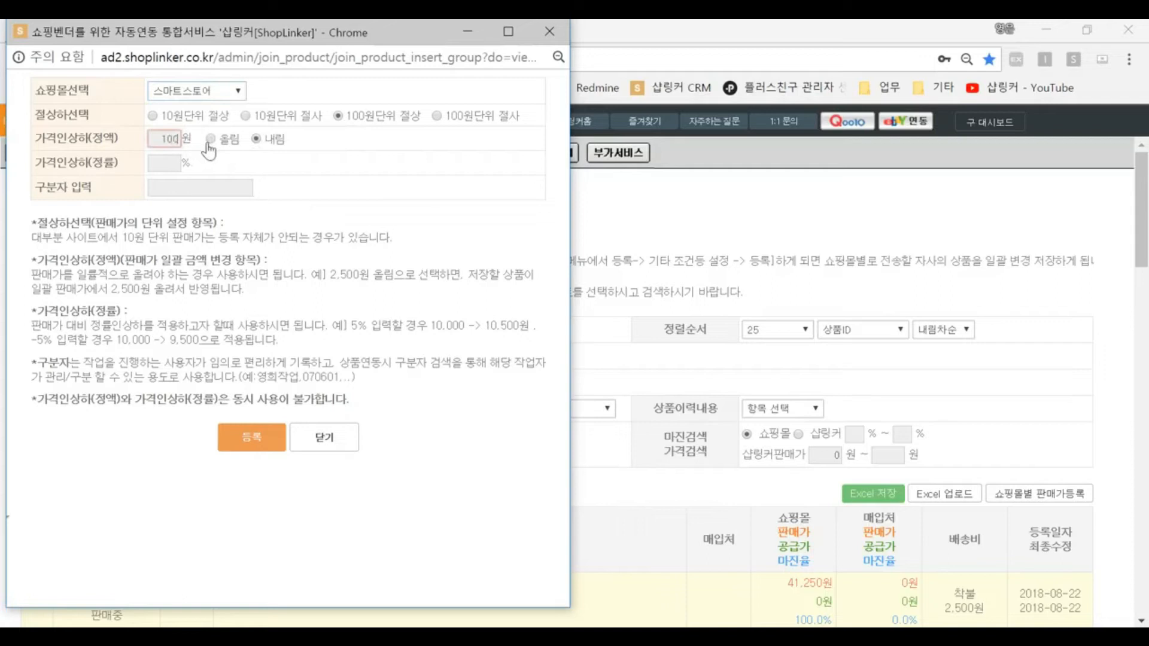
pyautogui.click(317, 443)
# Step: Open the 쇼핑몰별 옵션매치 page and its option match registration popup
pyautogui.scroll(-3, 784, 412)
pyautogui.moveTo(781, 403); pyautogui.dragTo(821, 400)
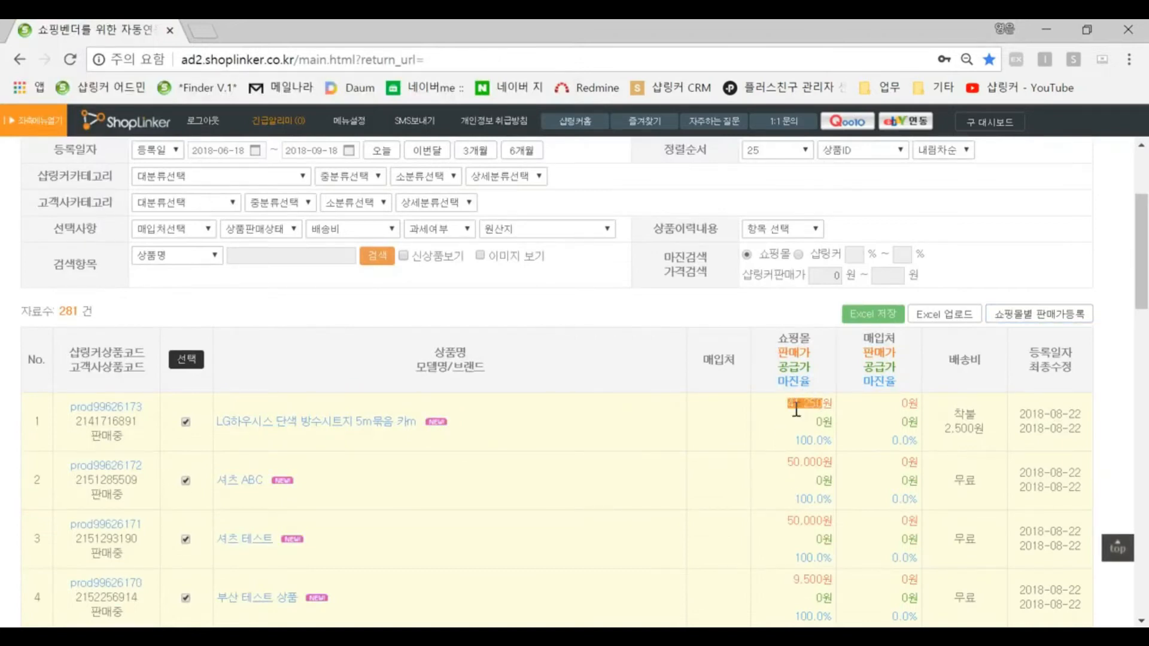
pyautogui.scroll(3, 679, 410)
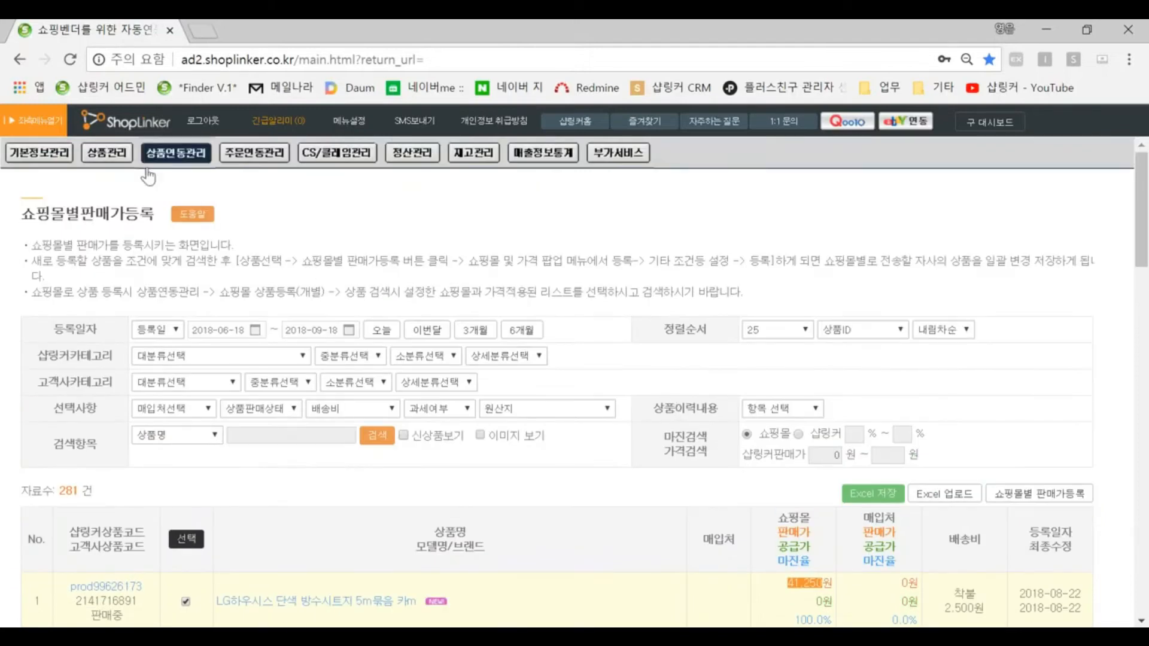
pyautogui.moveTo(107, 152)
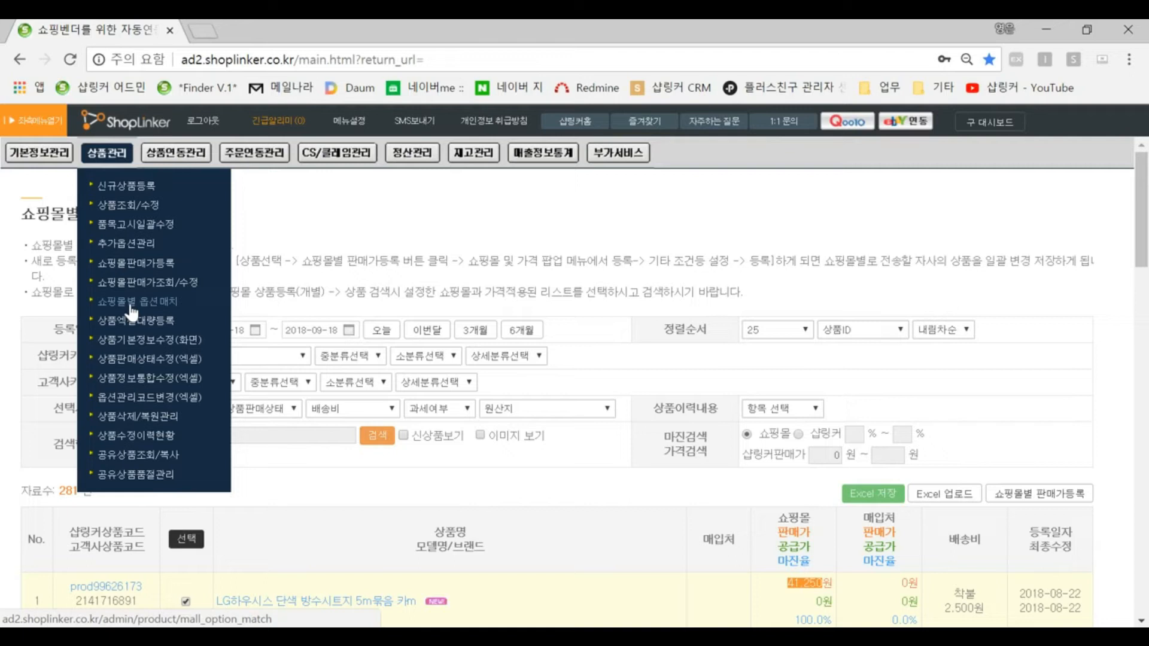
pyautogui.click(131, 303)
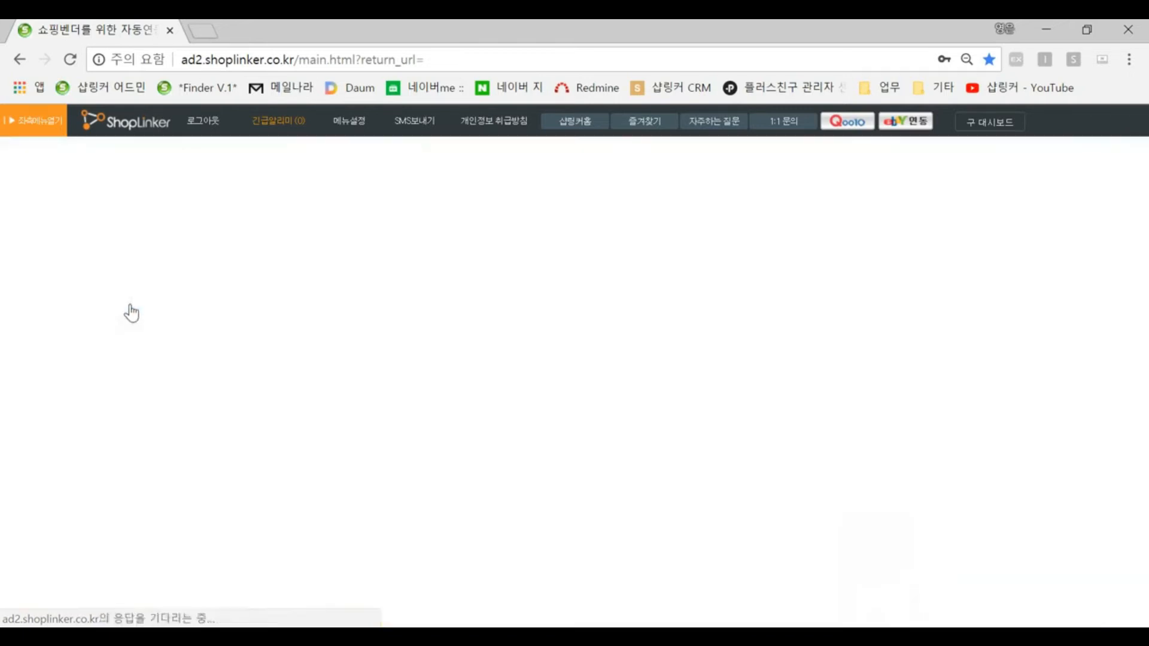
pyautogui.click(431, 345)
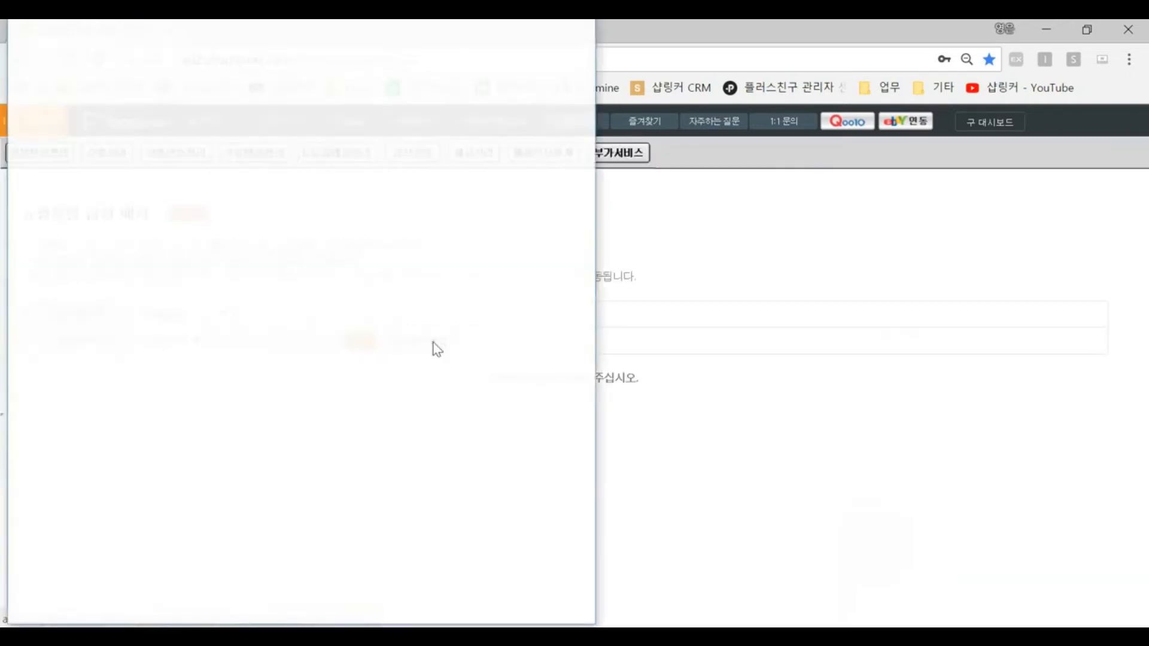
# Step: Set an option match for (주)옥션 on 옵션항목, mapping target value 빨강 to 레드
pyautogui.click(153, 268)
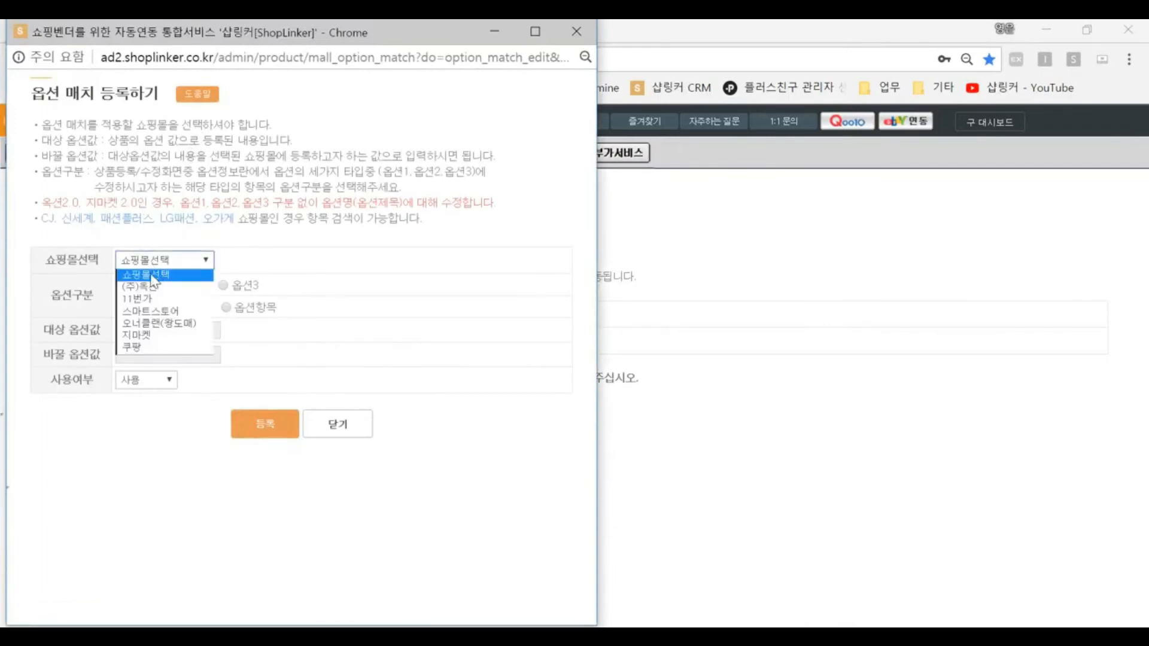
pyautogui.click(144, 286)
pyautogui.click(226, 307)
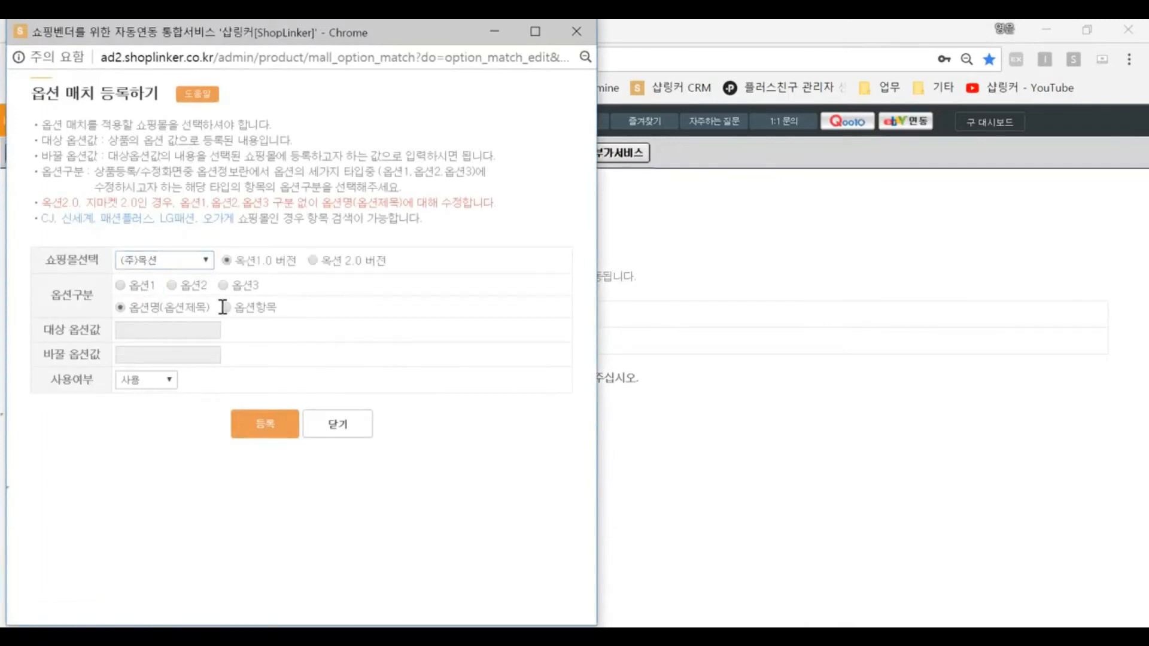
pyautogui.click(162, 331)
pyautogui.write('Qkf')
pyautogui.press('BackSpace')
pyautogui.press('BackSpace')
pyautogui.press('BackSpace')
pyautogui.write('빨강')
pyautogui.press('Tab')
pyautogui.write('레드')
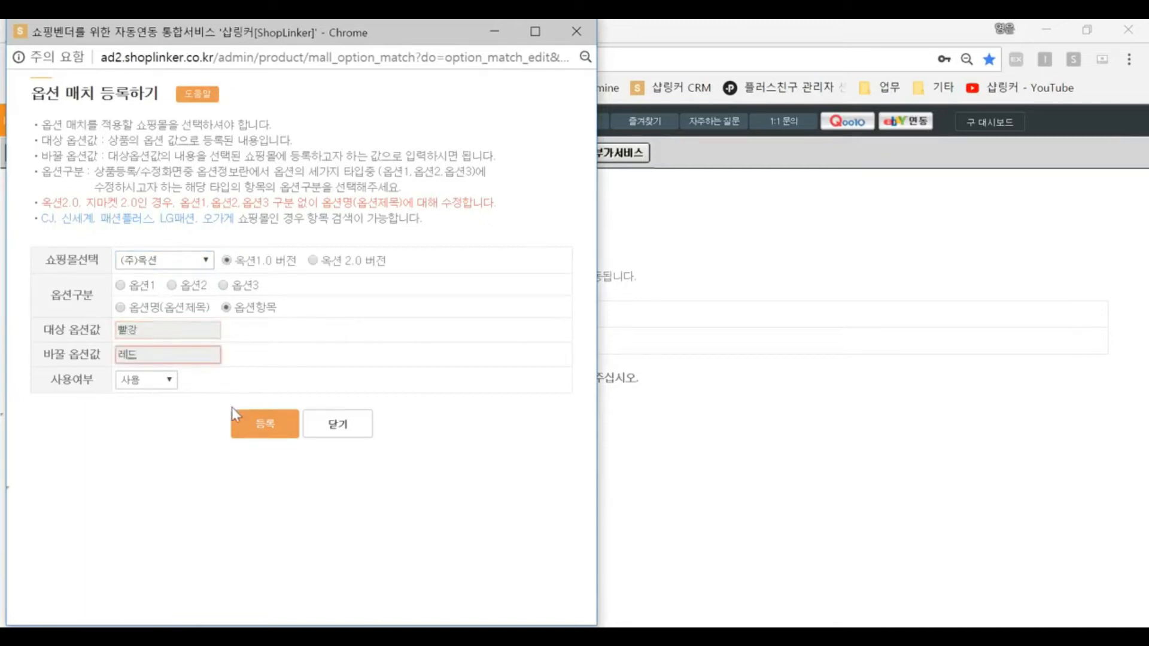
# Step: Switch the option type to 옵션명(옵션제목) and close the option match popup without registering
pyautogui.moveTo(177, 331); pyautogui.dragTo(96, 331)
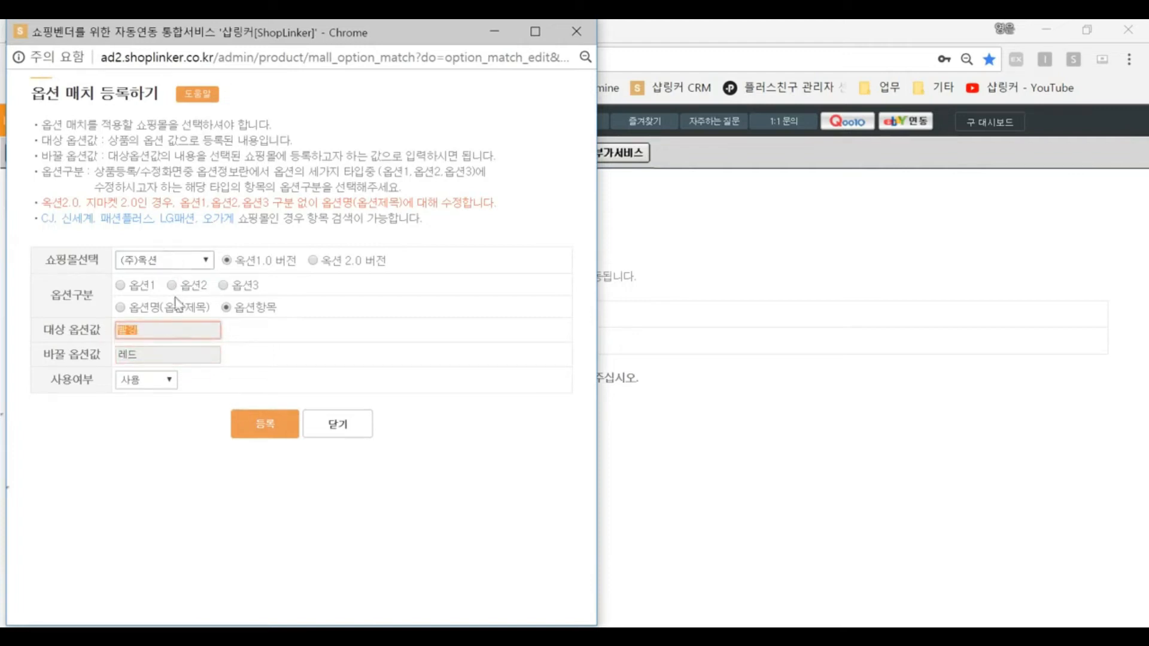
pyautogui.moveTo(154, 356); pyautogui.dragTo(93, 357)
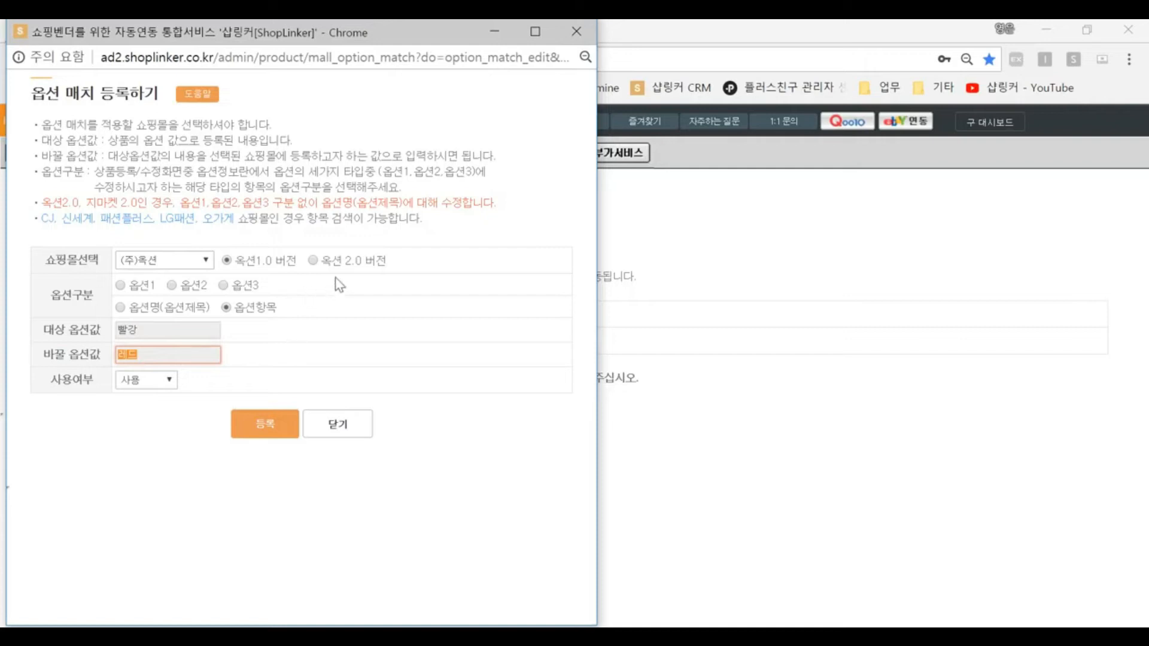
pyautogui.click(124, 310)
pyautogui.click(122, 309)
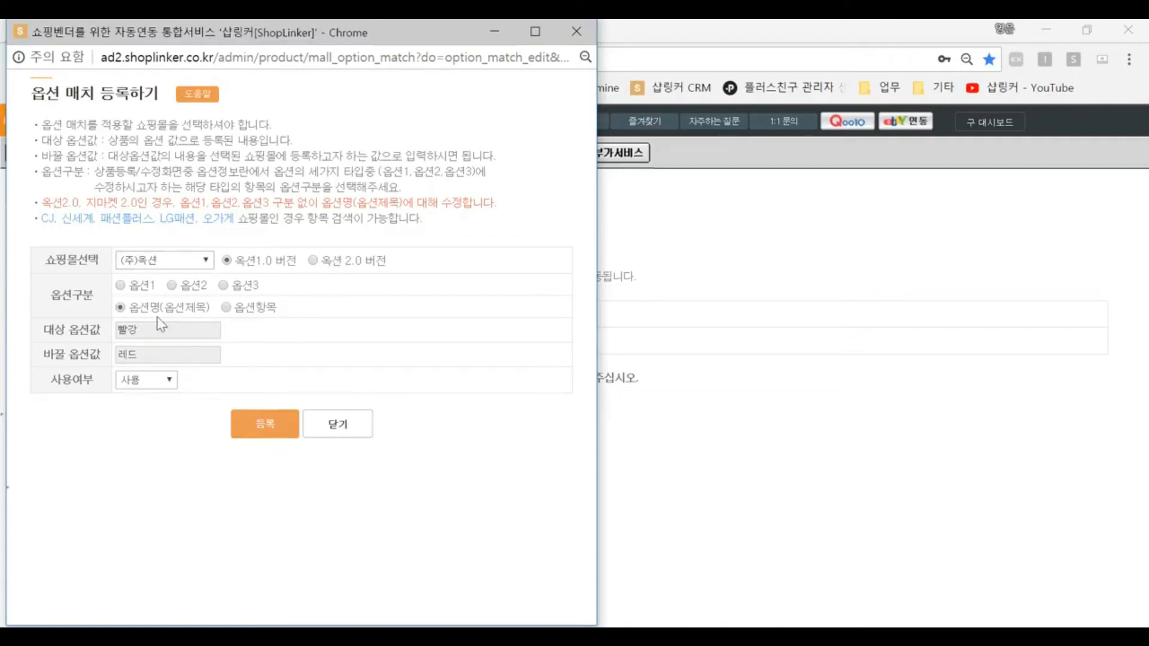
pyautogui.click(325, 425)
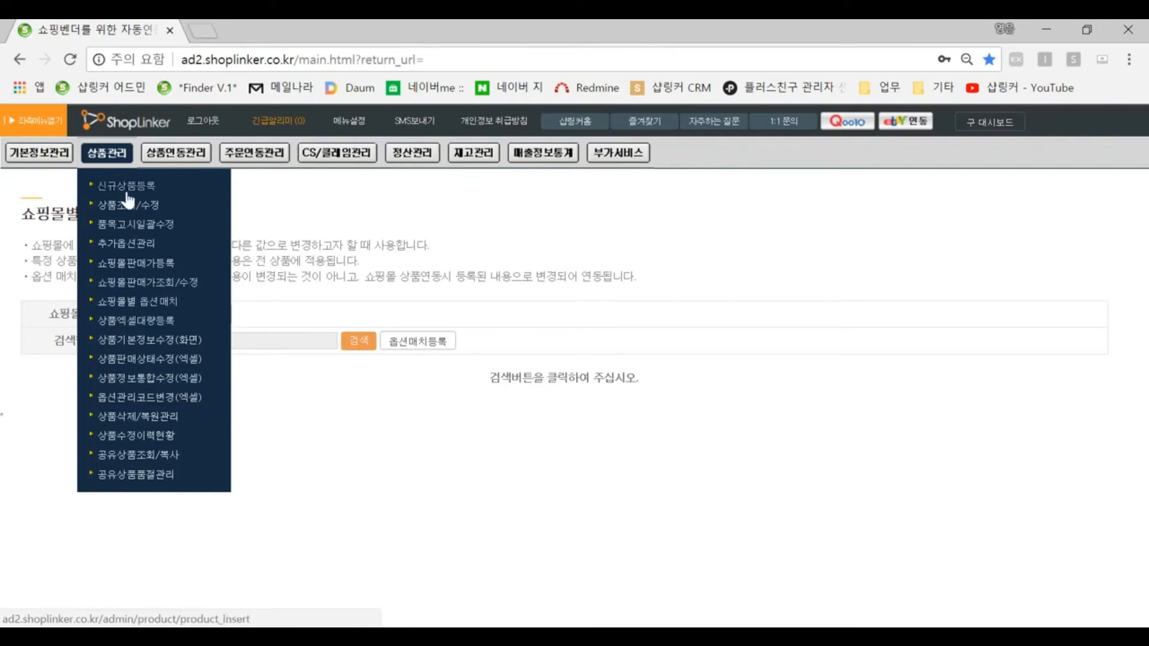
# Step: Open the 상품엑셀대량등록 page, then the 상품기본정보수정(화면) page
pyautogui.click(139, 322)
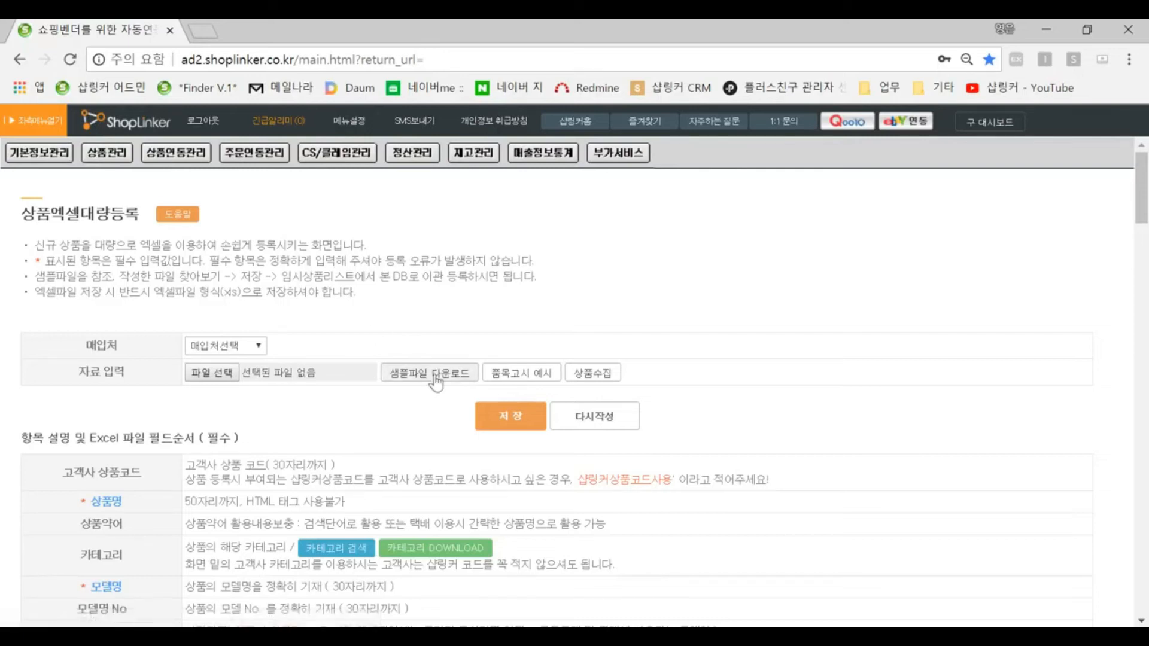
pyautogui.moveTo(108, 155)
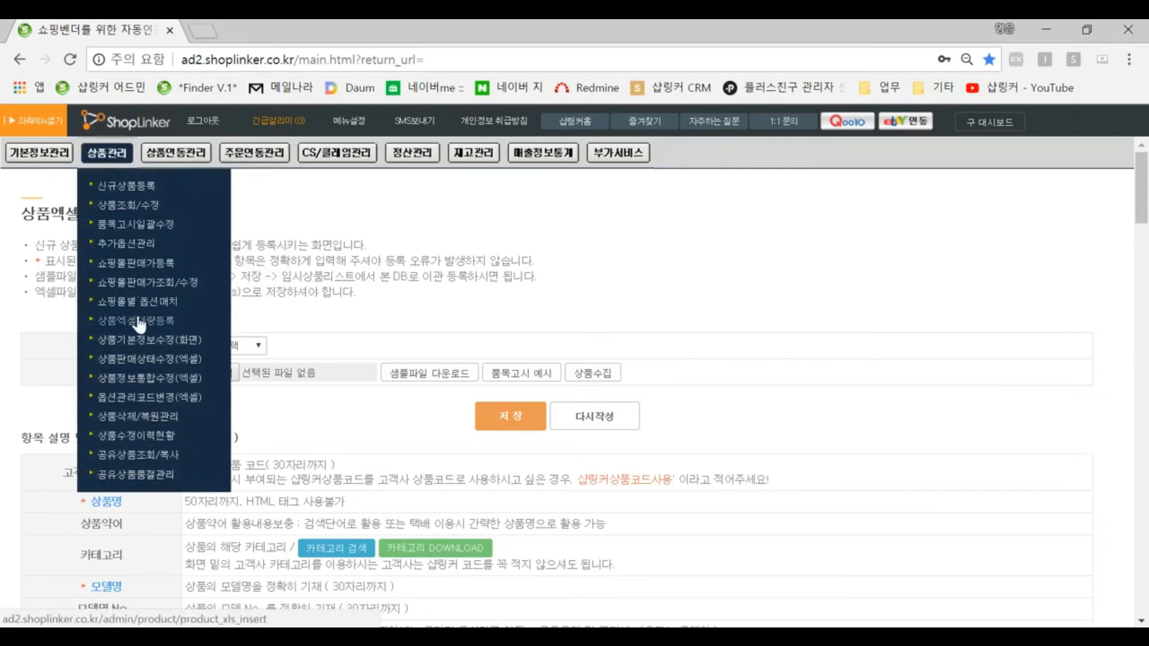
pyautogui.click(131, 346)
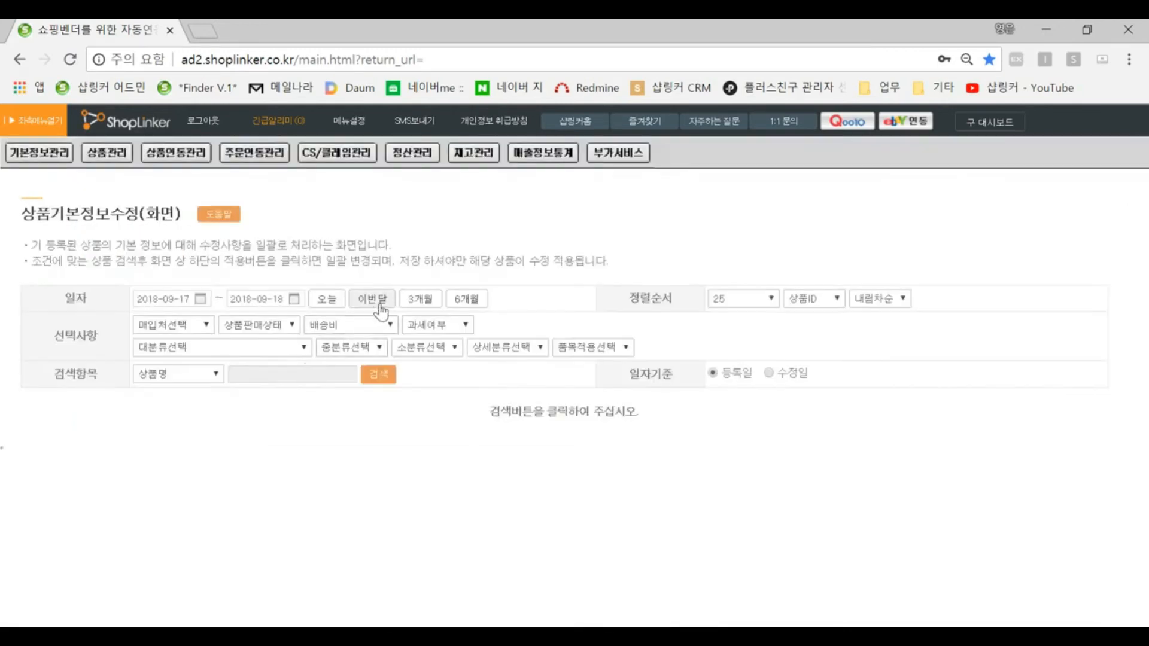
# Step: Search this month's products on the 상품기본정보수정(화면) page and select the first product's model name field
pyautogui.click(378, 375)
pyautogui.scroll(-3, 391, 462)
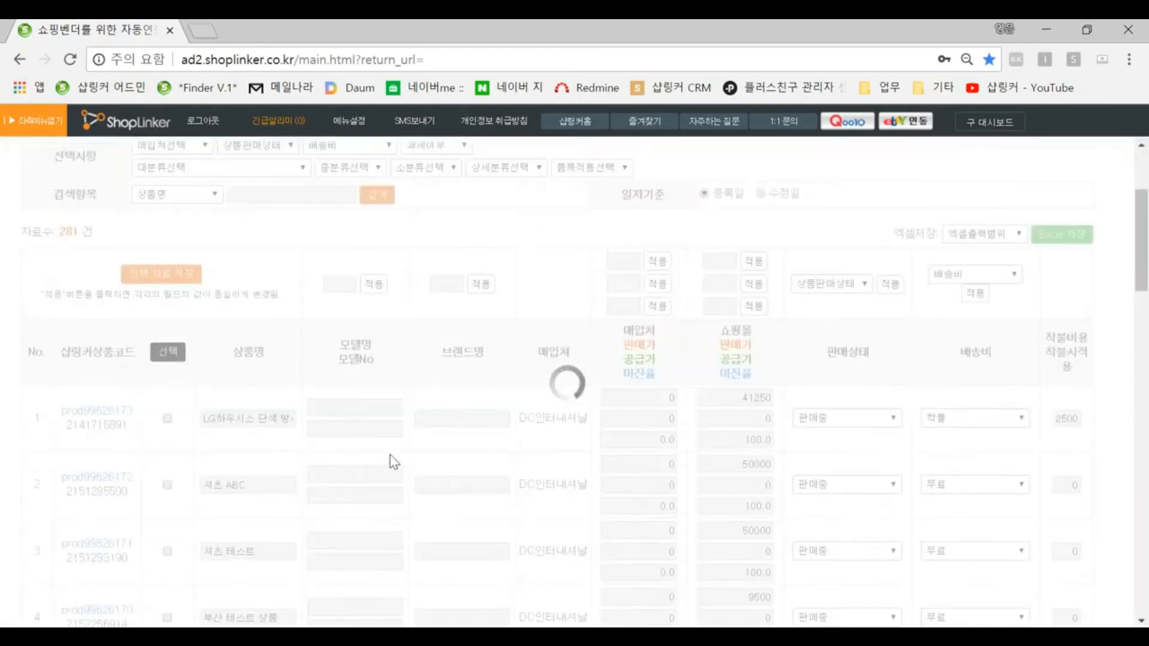
pyautogui.click(329, 411)
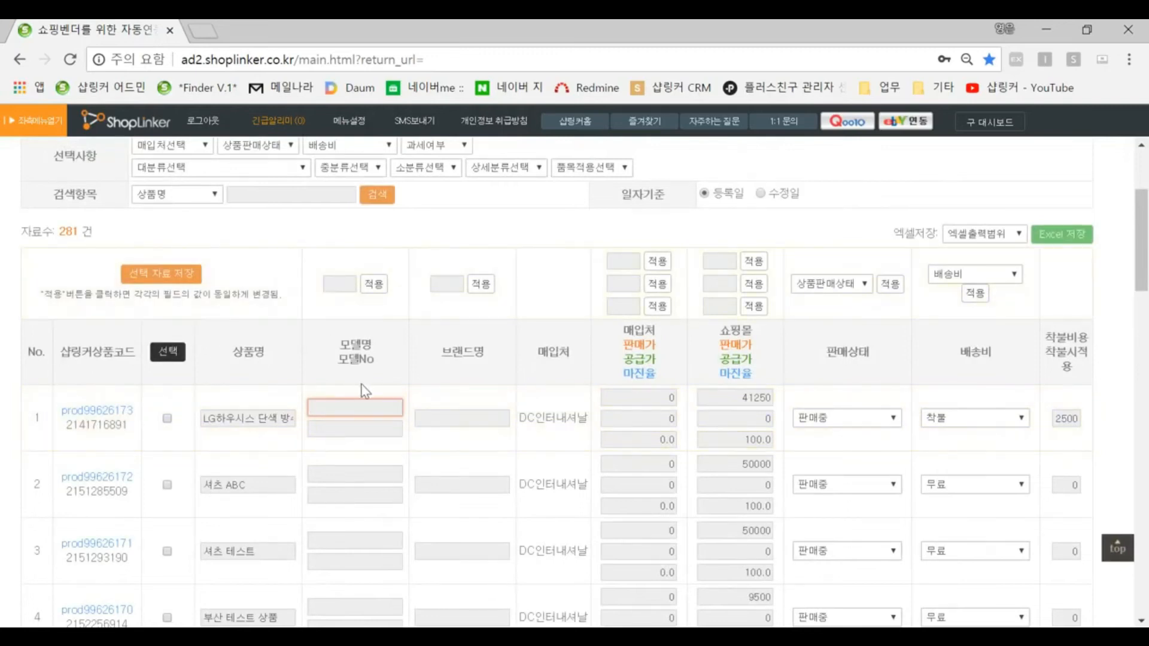
pyautogui.scroll(3, 363, 393)
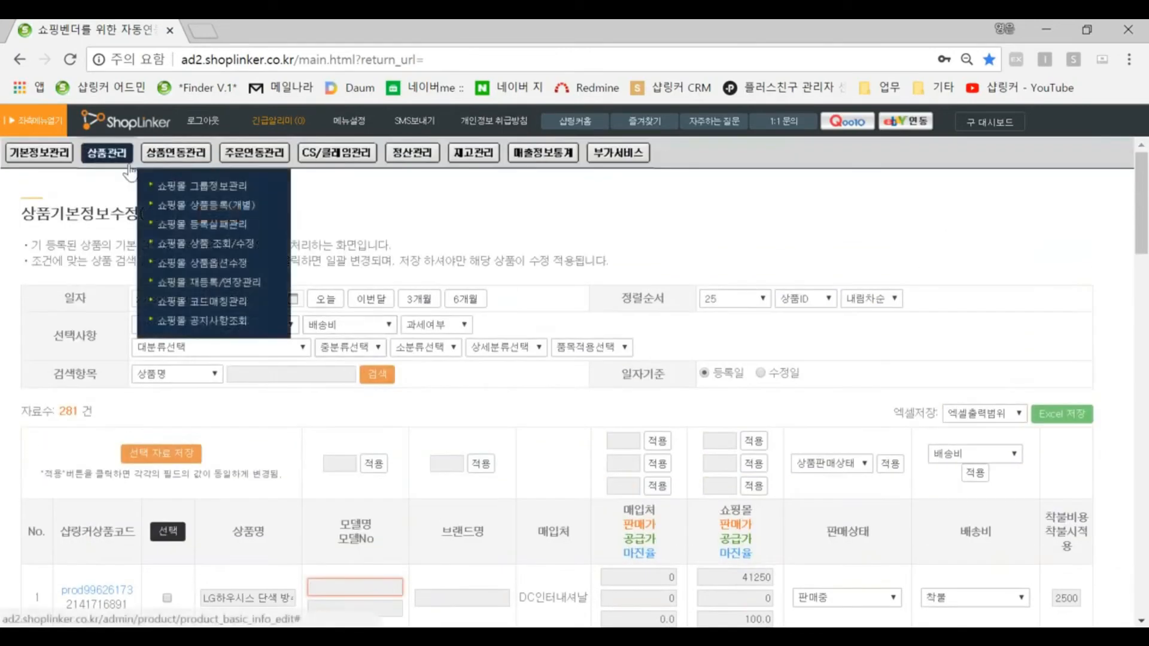
# Step: Open the 상품판매상태수정(엑셀) page for bulk sales-status changes
pyautogui.moveTo(107, 153)
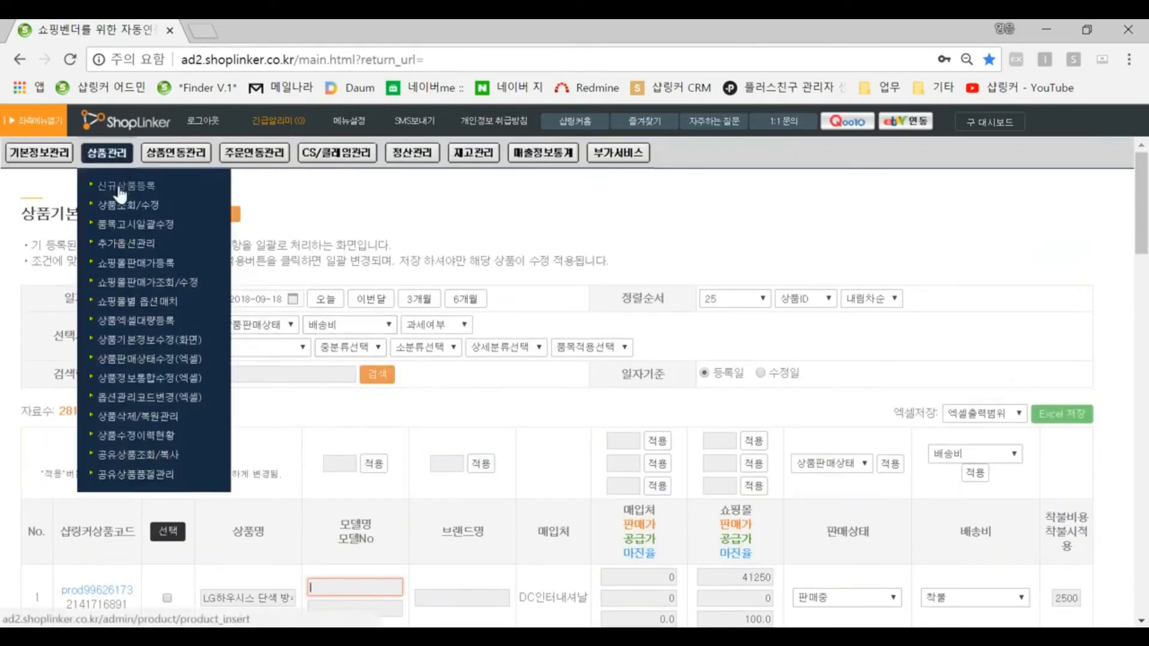
pyautogui.click(133, 359)
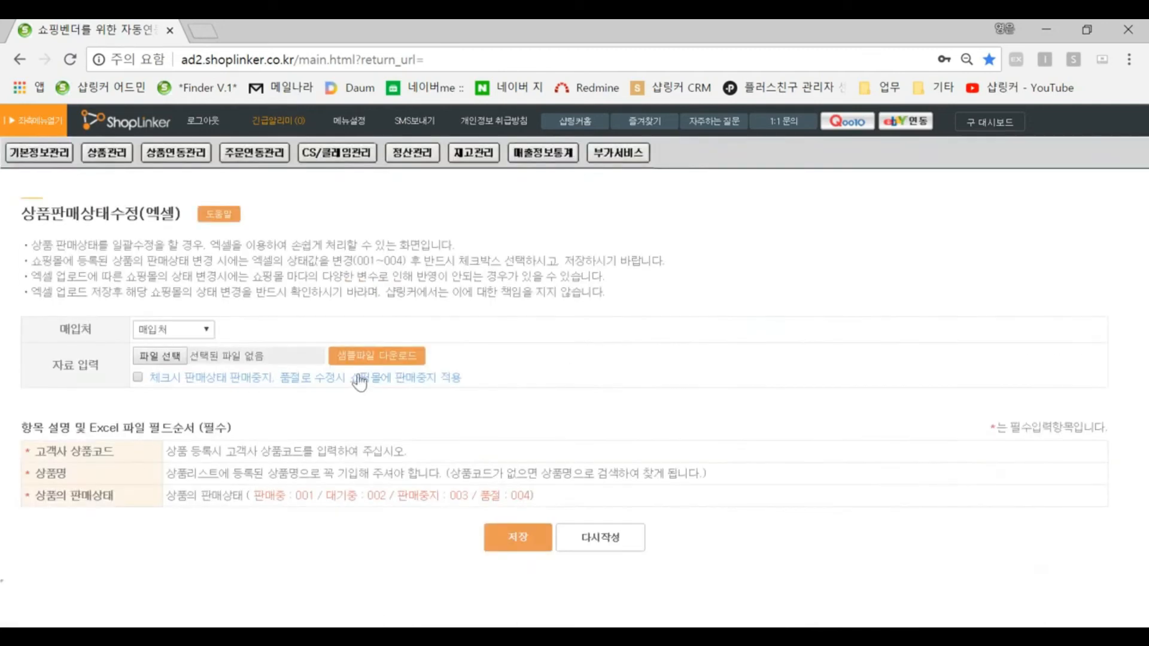
# Step: Open the 상품삭제/복원관리 page and search deleted products from the last six months
pyautogui.moveTo(114, 153)
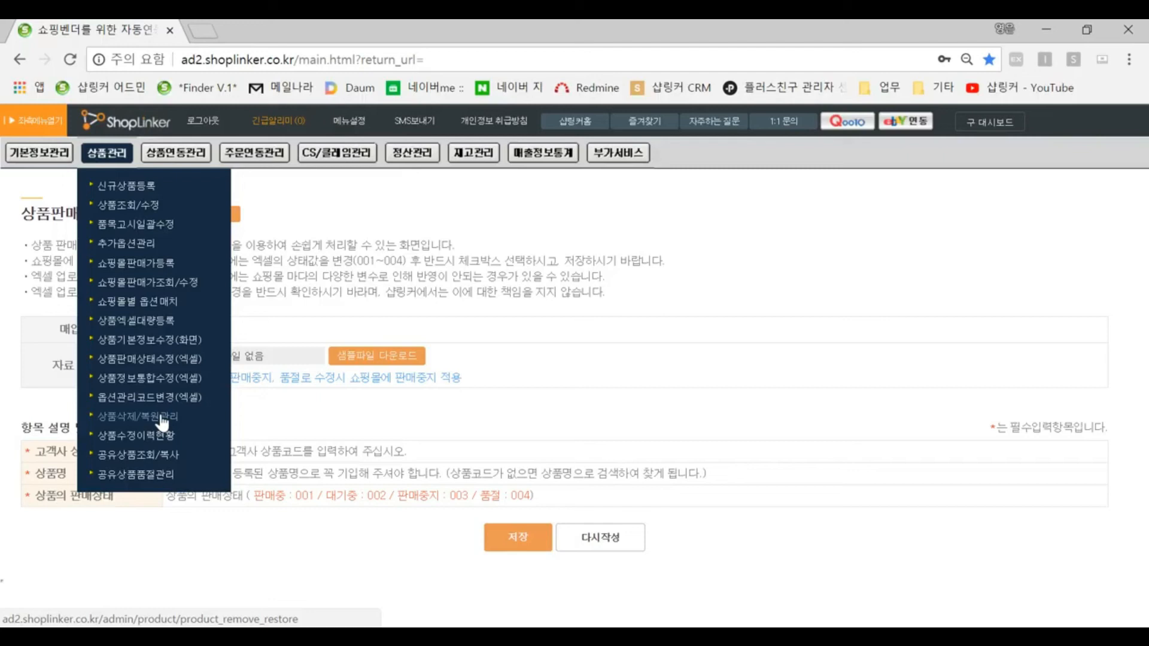
pyautogui.click(162, 422)
pyautogui.click(511, 356)
pyautogui.click(379, 449)
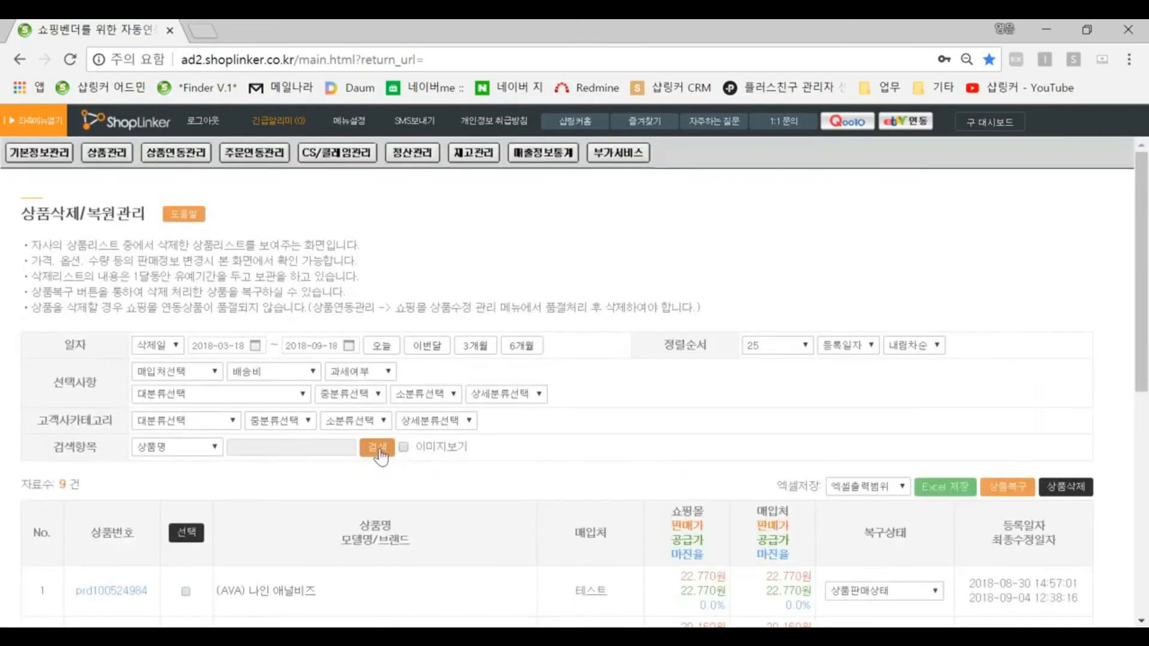
# Step: Select all listed deleted products and permanently delete them, confirming the prompts
pyautogui.moveTo(107, 153)
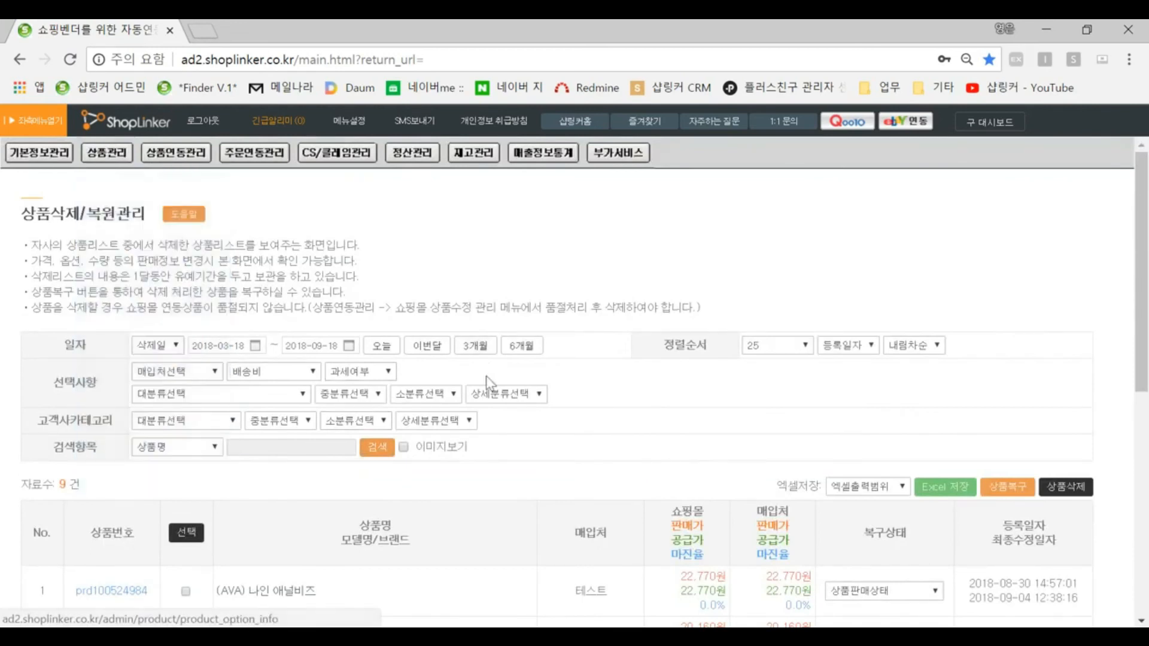
pyautogui.scroll(-2, 486, 375)
pyautogui.click(186, 532)
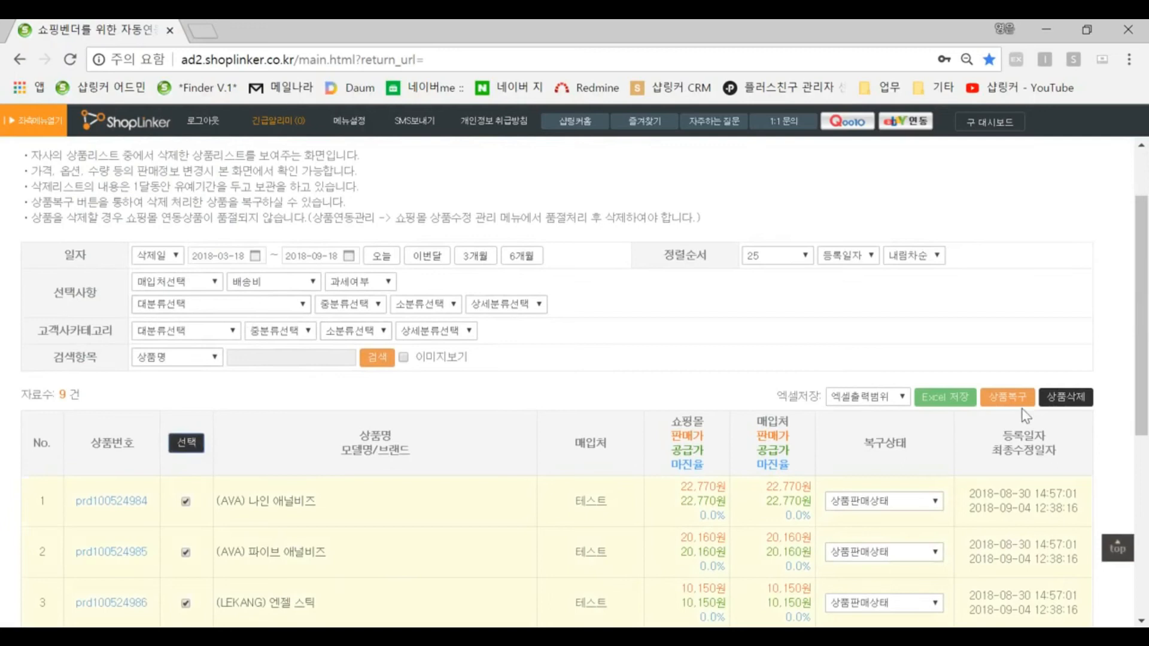
pyautogui.click(1066, 397)
pyautogui.click(670, 197)
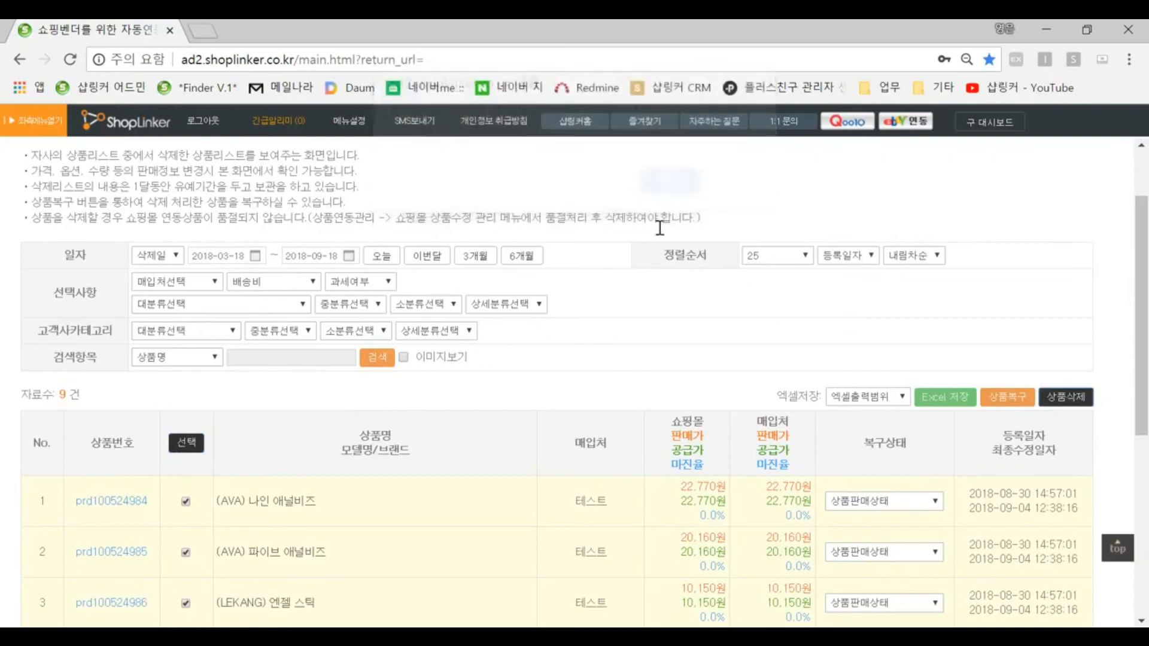
pyautogui.click(725, 232)
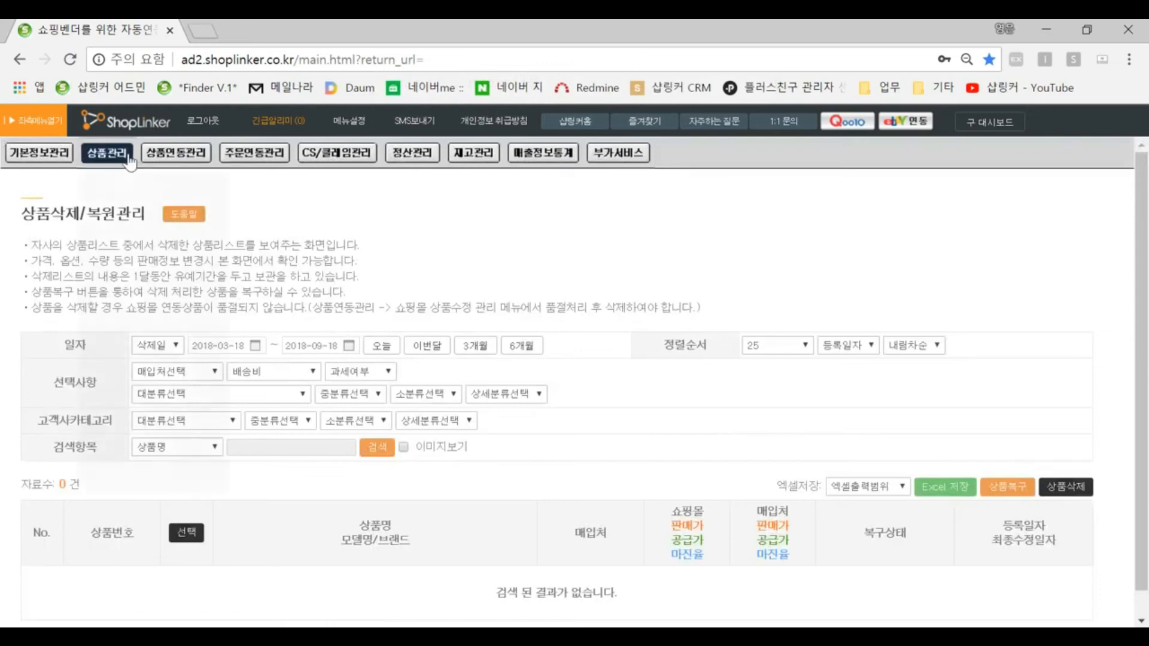
# Step: Open the 공유상품조회/복사 page and pick 도매창고 as the DB supplier via the supplier search popup
pyautogui.moveTo(117, 157)
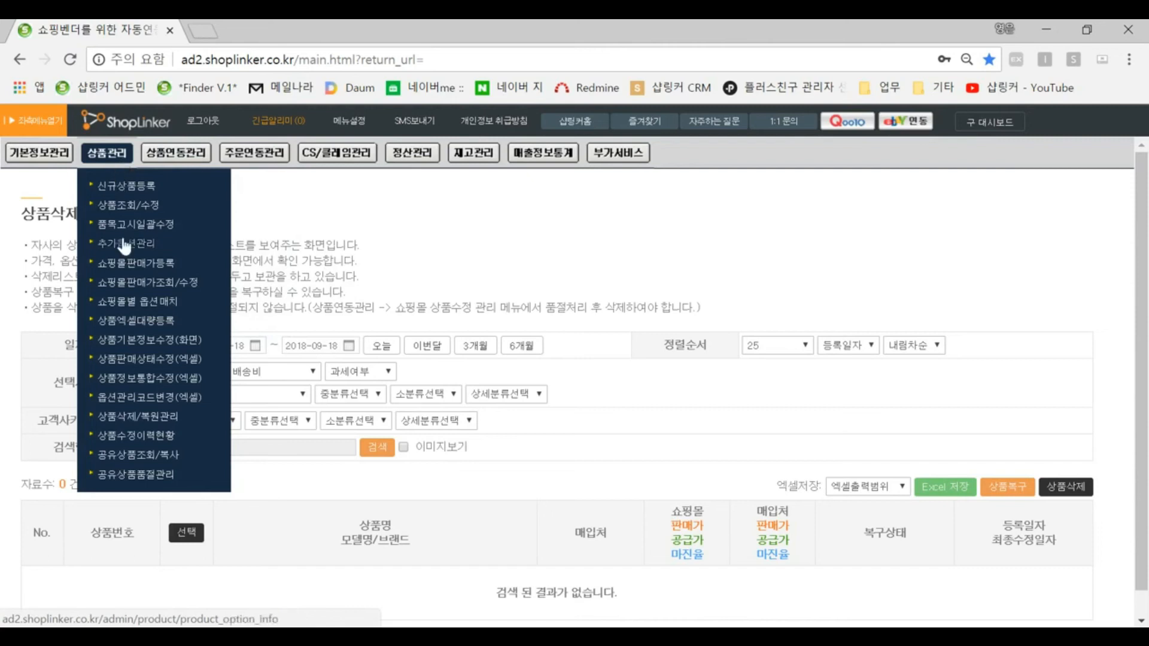
pyautogui.click(137, 456)
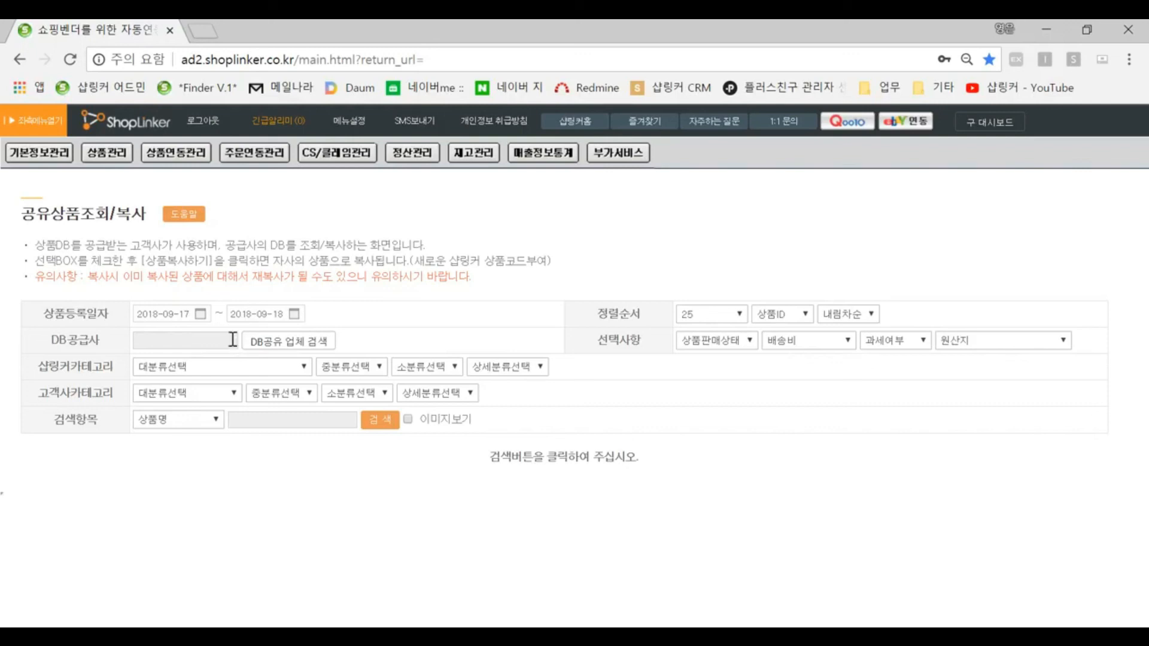
pyautogui.click(286, 342)
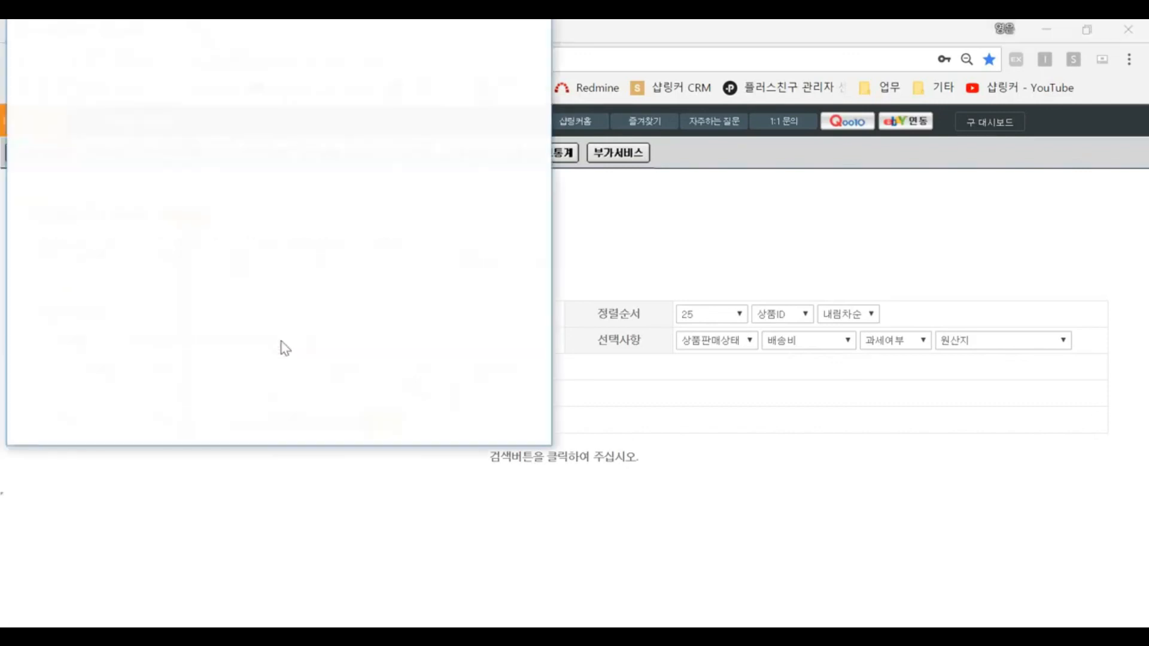
pyautogui.write('도매창고')
pyautogui.press('Return')
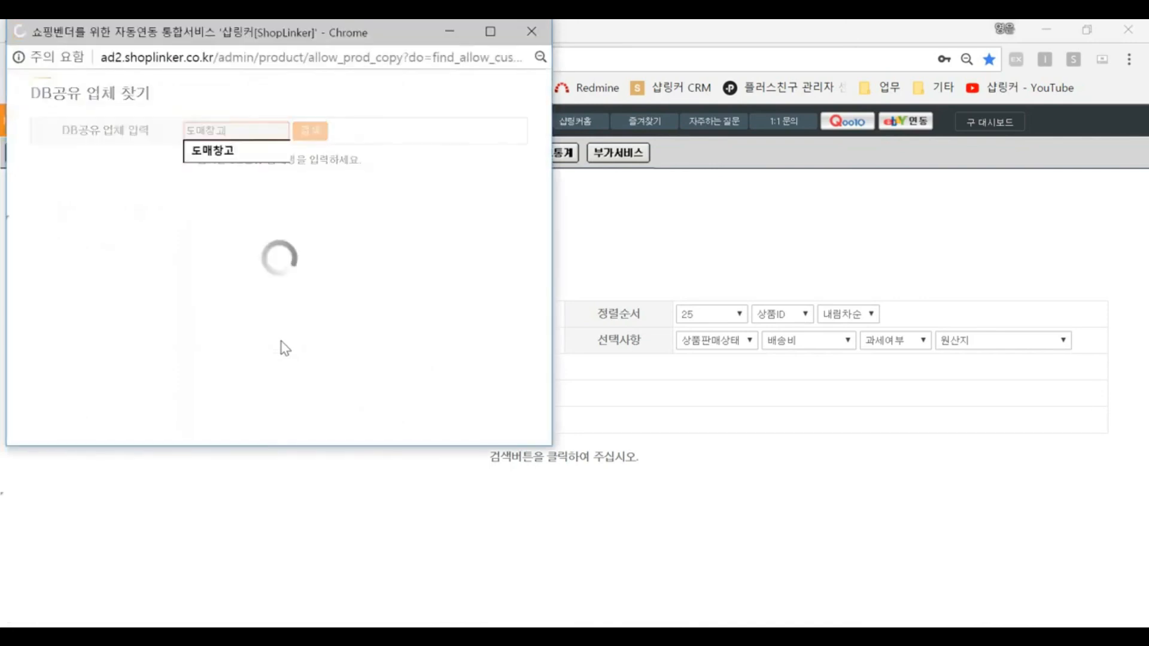
pyautogui.click(465, 188)
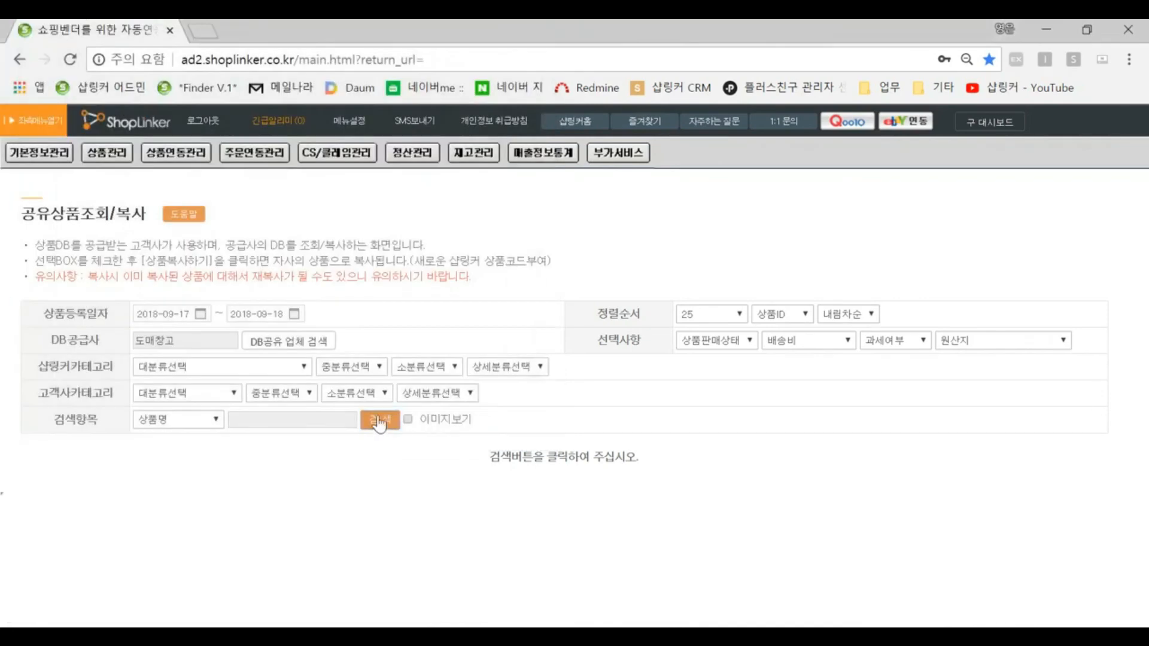
# Step: Search 도매창고's shared products and select all products in the result list
pyautogui.click(378, 419)
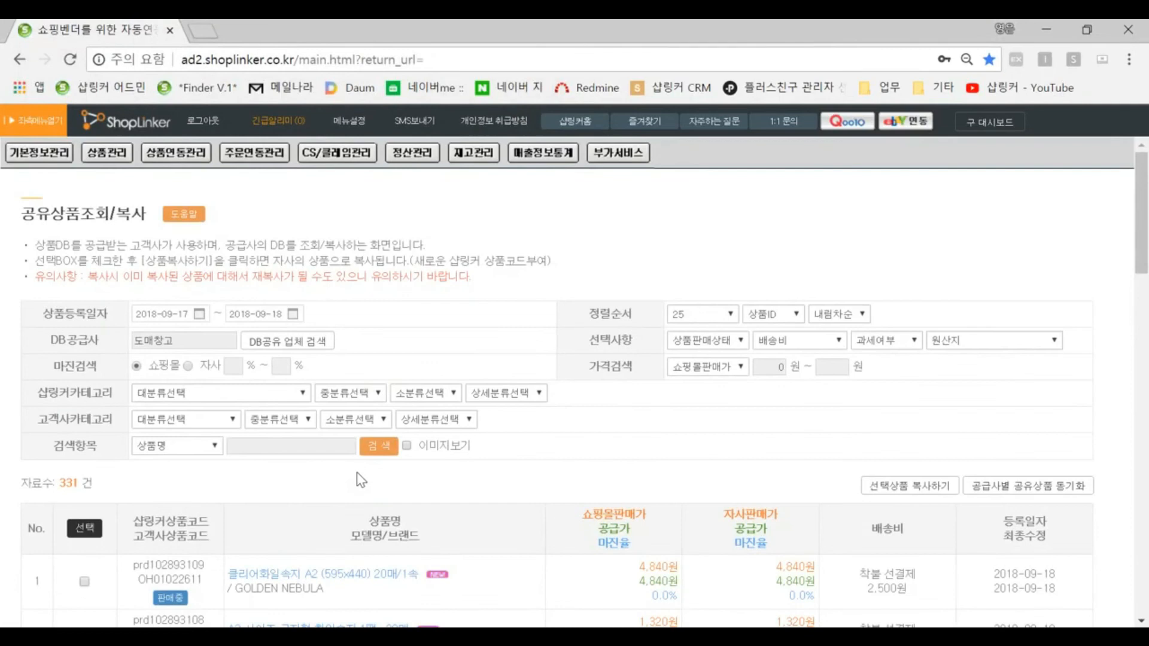
pyautogui.scroll(-2, 356, 472)
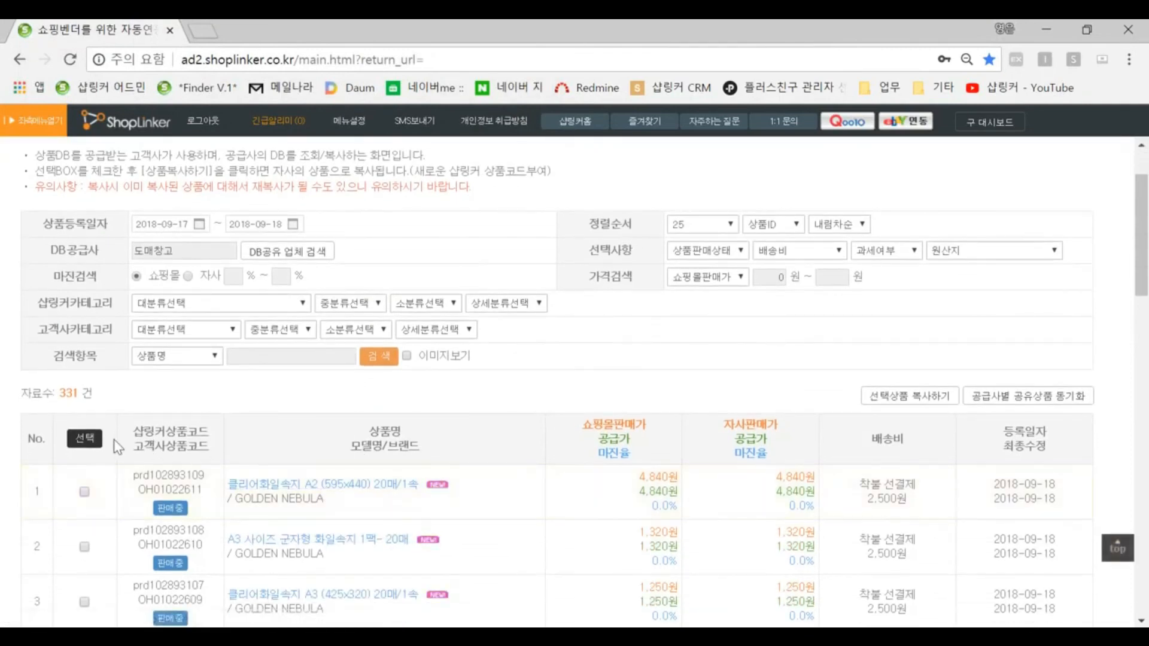
pyautogui.doubleClick(70, 393)
pyautogui.click(88, 443)
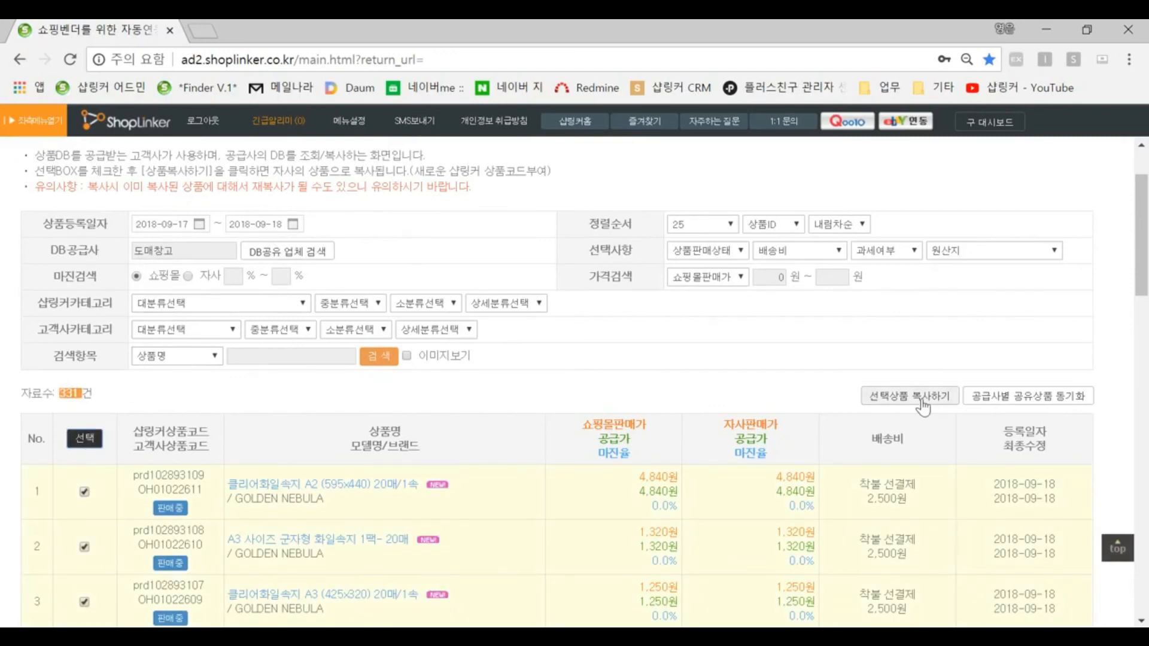
pyautogui.scroll(2, 519, 386)
pyautogui.scroll(-4, 310, 500)
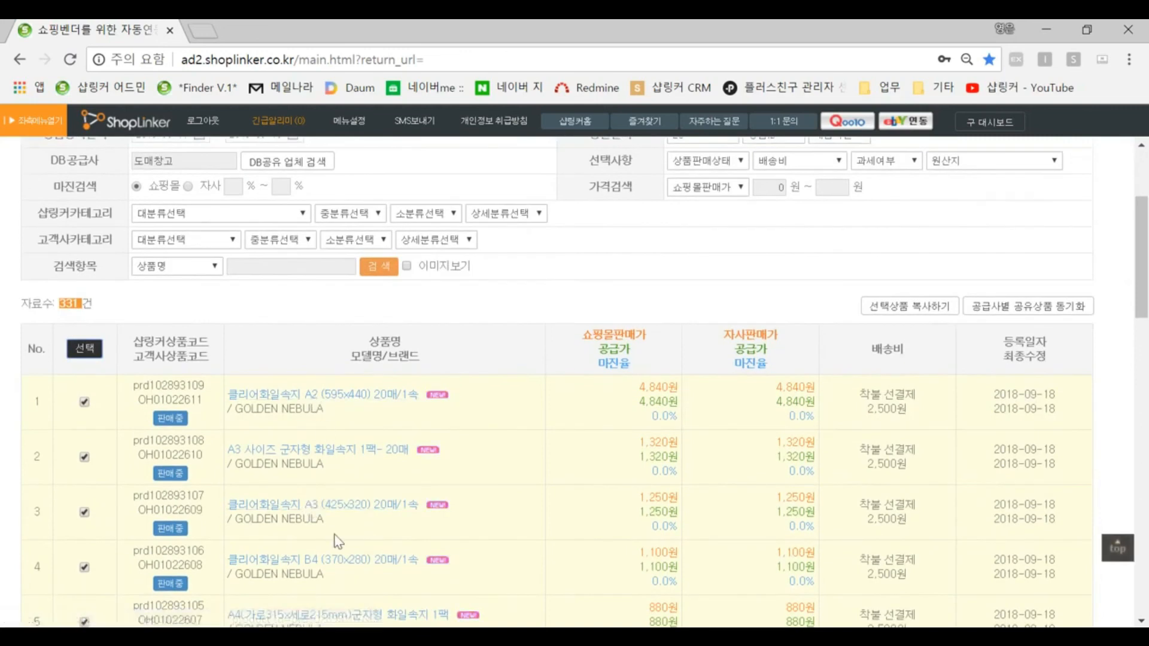
pyautogui.scroll(1, 564, 441)
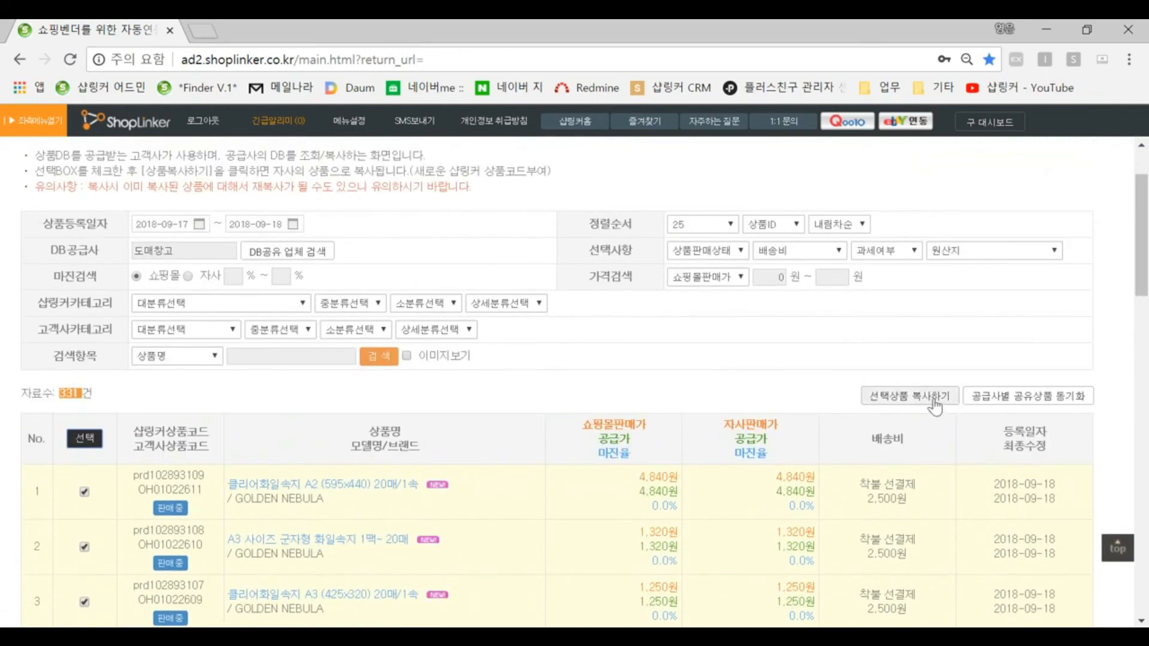
pyautogui.scroll(1, 935, 407)
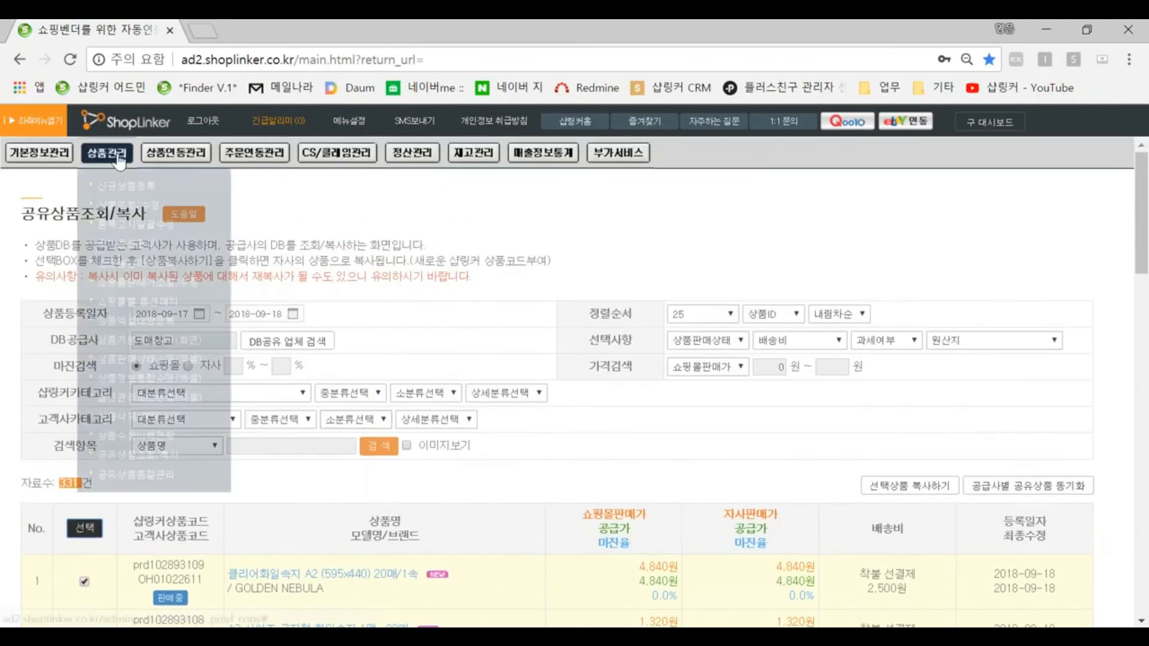